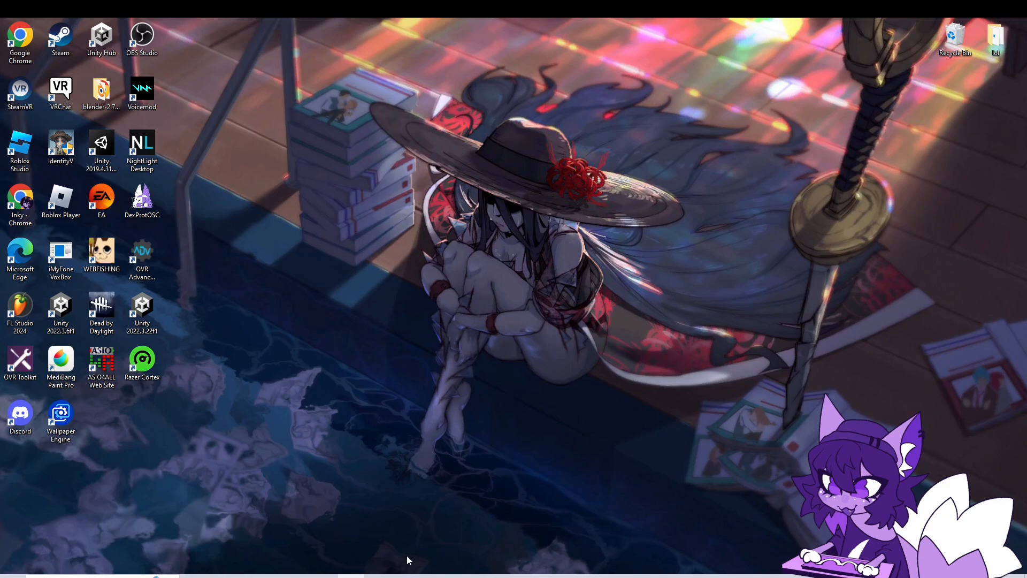
Create a Unity 2022 Avatar Project named TEST PROJECT 2 in the VRChat Creator Companion
{"action": "left_click", "coordinate": [378, 576]}
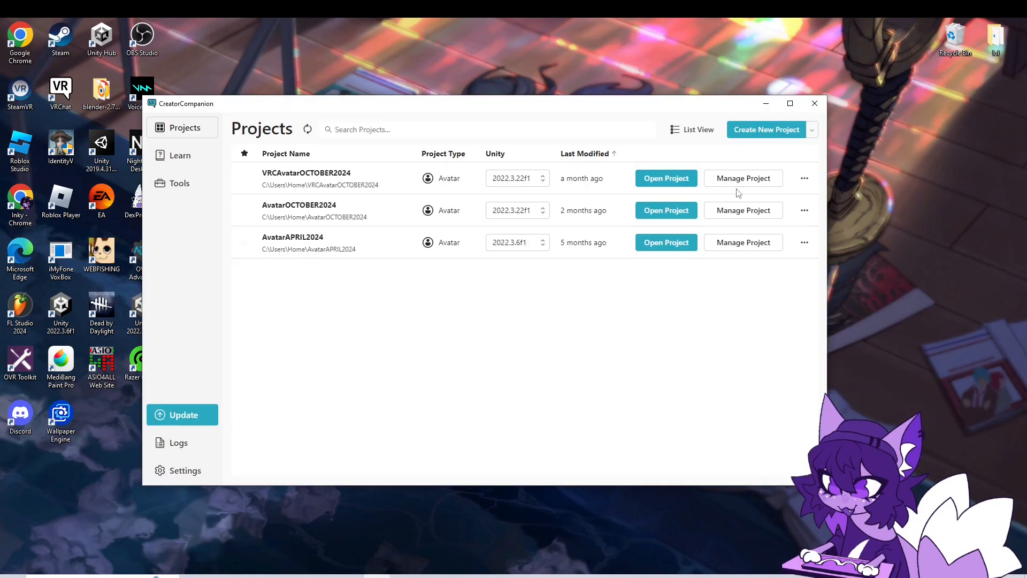
{"action": "left_click", "coordinate": [746, 132]}
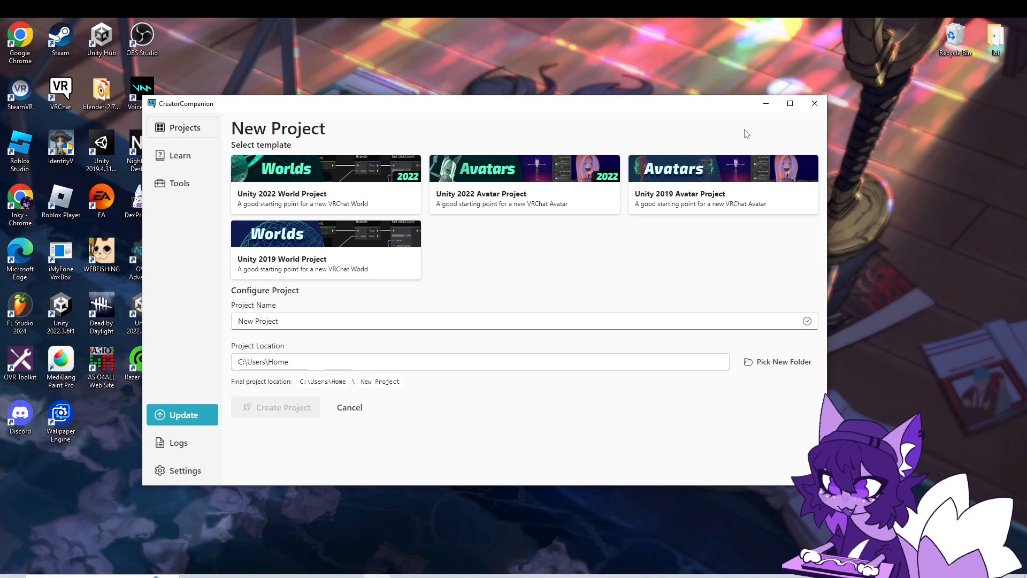
{"action": "left_click", "coordinate": [513, 200]}
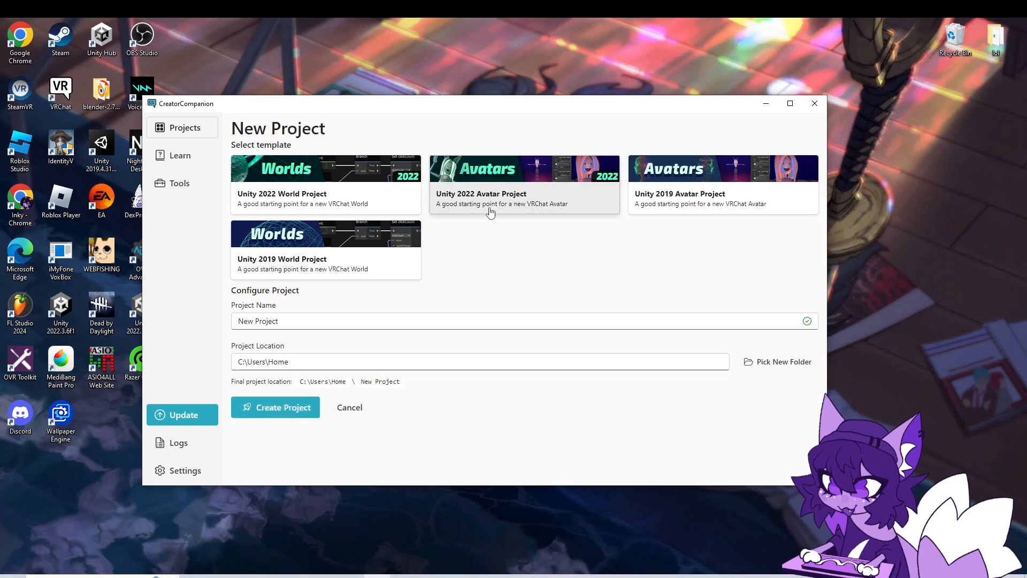
{"action": "left_click", "coordinate": [323, 321]}
{"action": "key", "text": "ctrl+a"}
{"action": "key", "text": "BackSpace"}
{"action": "type", "text": "TEST PROJECT 2"}
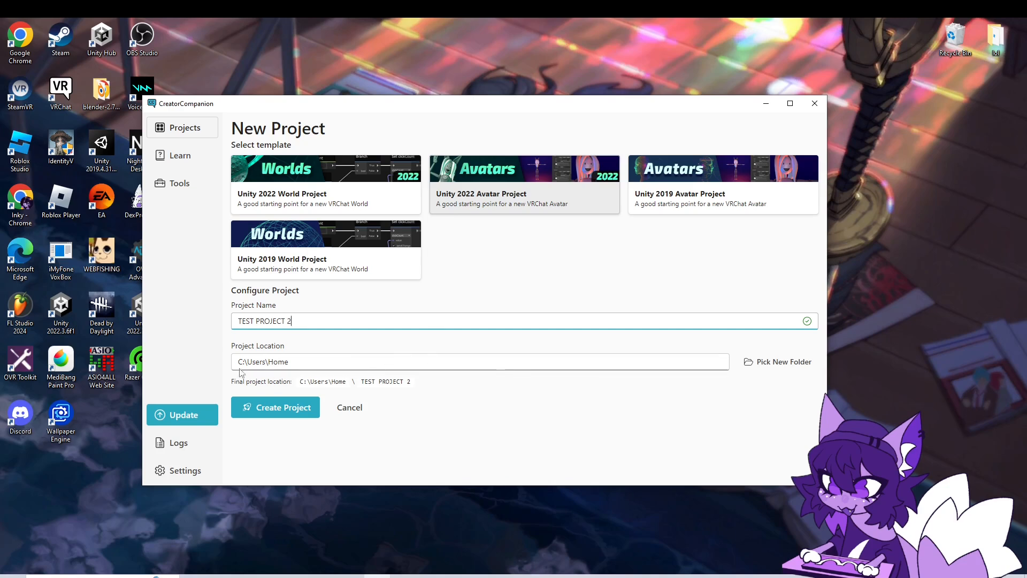
{"action": "left_click", "coordinate": [267, 413]}
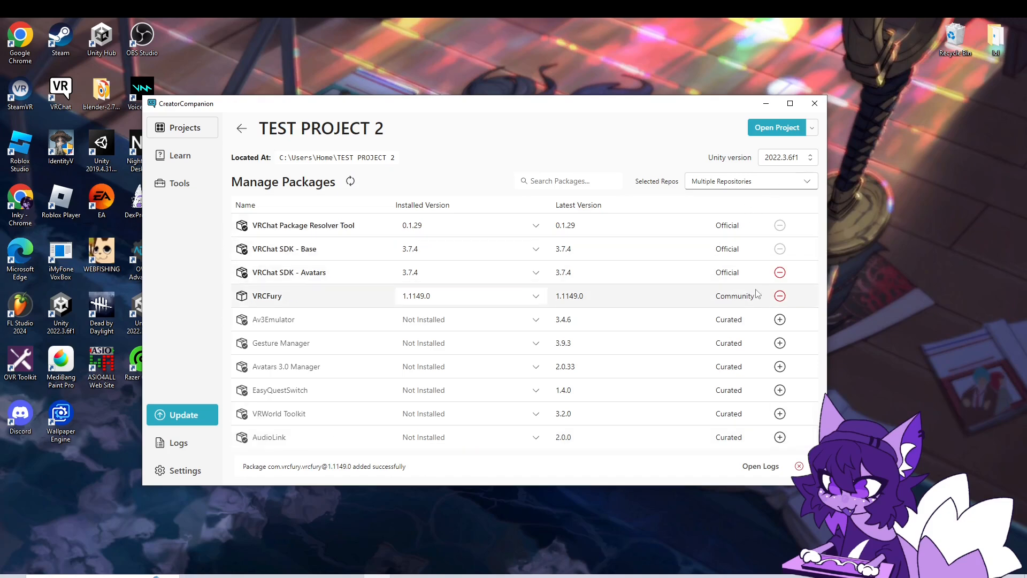
Add the Gesture Manager and Avatars 3.0 Manager packages to TEST PROJECT 2
{"action": "left_click", "coordinate": [779, 343]}
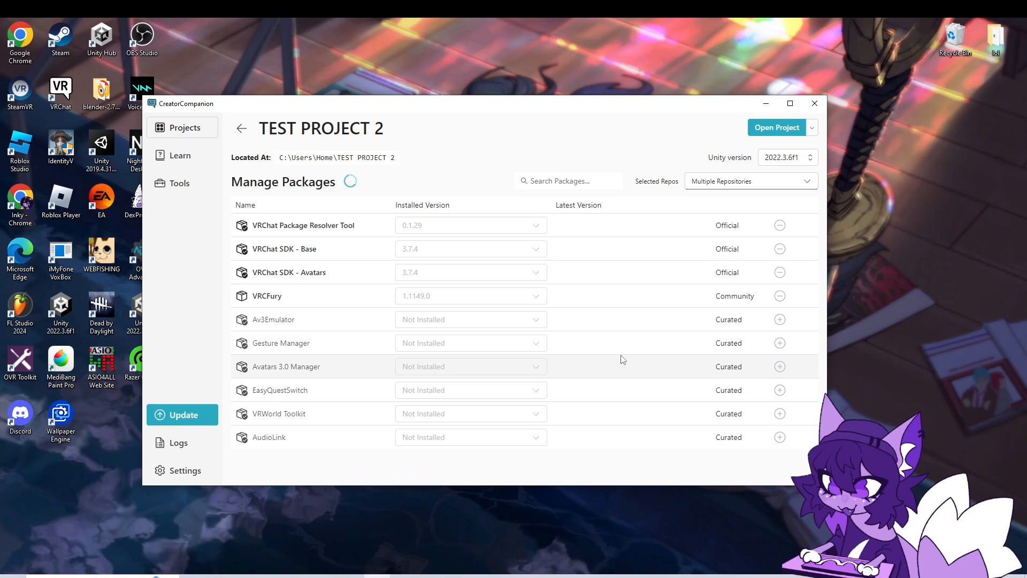
{"action": "left_click", "coordinate": [780, 366]}
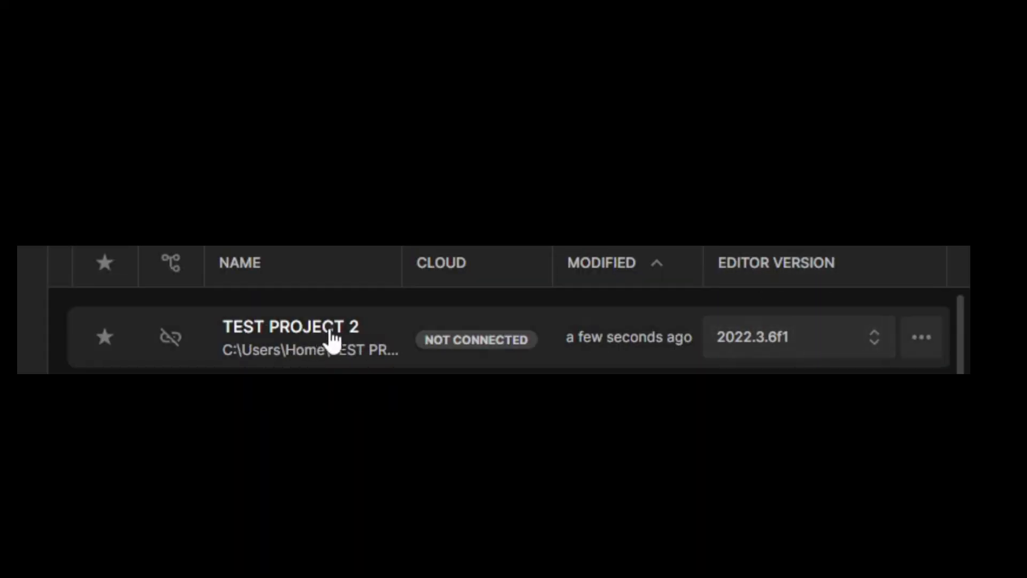
Switch TEST PROJECT 2 to editor version 2022.3.22f1 in Unity Hub and open it with that version
{"action": "left_click", "coordinate": [782, 345]}
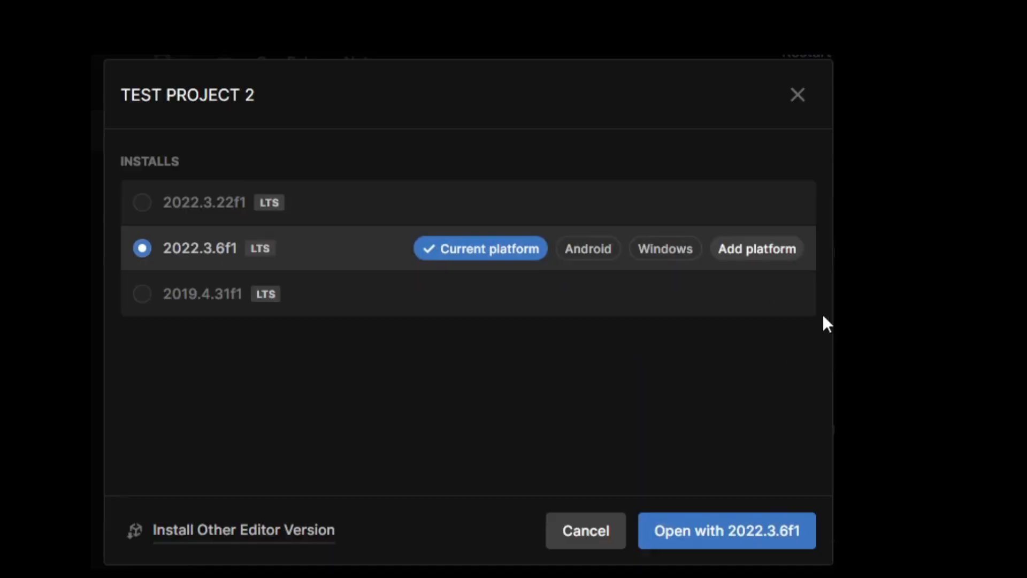
{"action": "left_click", "coordinate": [298, 203]}
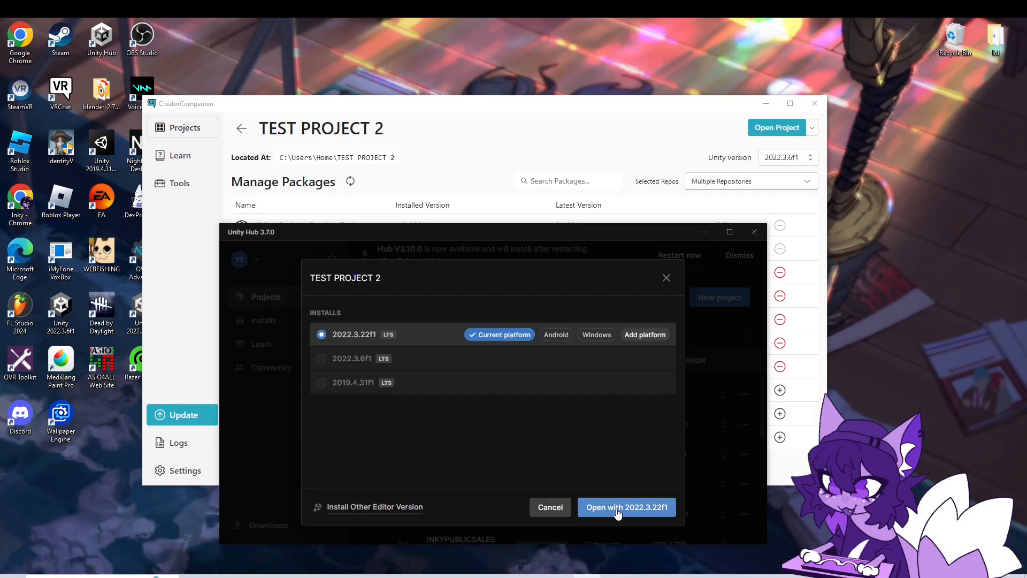
{"action": "left_click", "coordinate": [618, 511]}
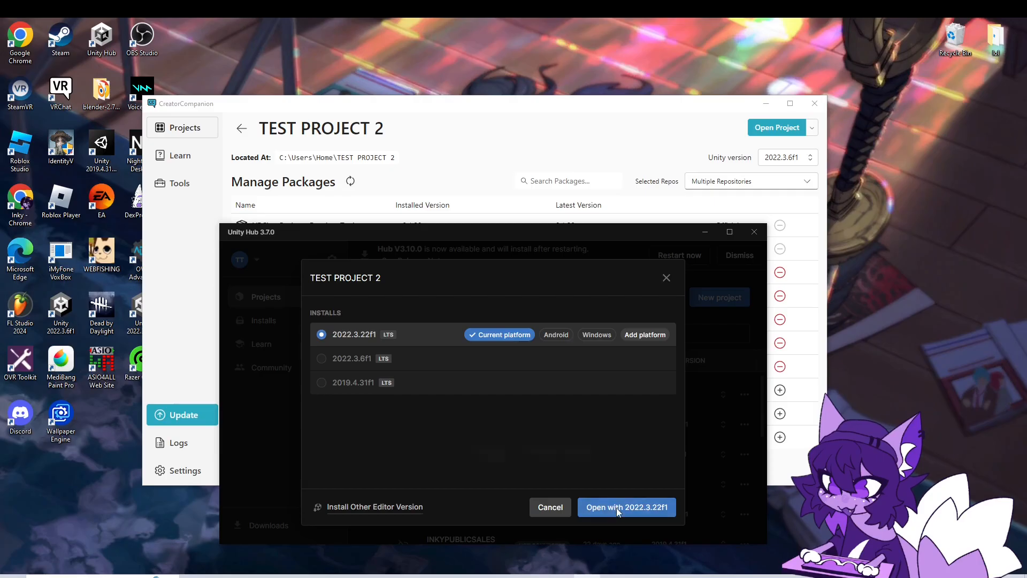
{"action": "left_click", "coordinate": [558, 450]}
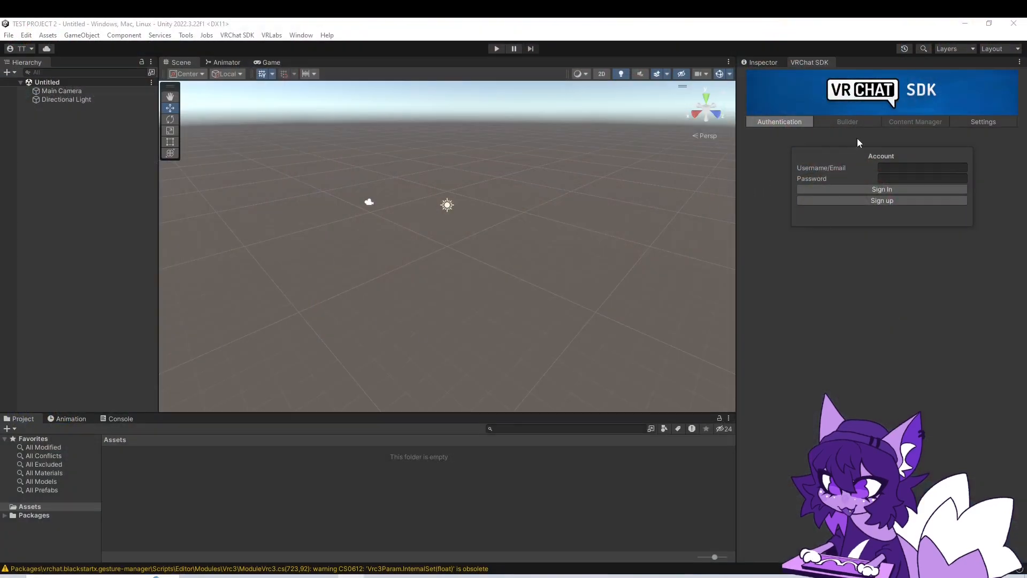
Sign in to the VRChat SDK with the account's username or e-mail and password
{"action": "left_click", "coordinate": [896, 168]}
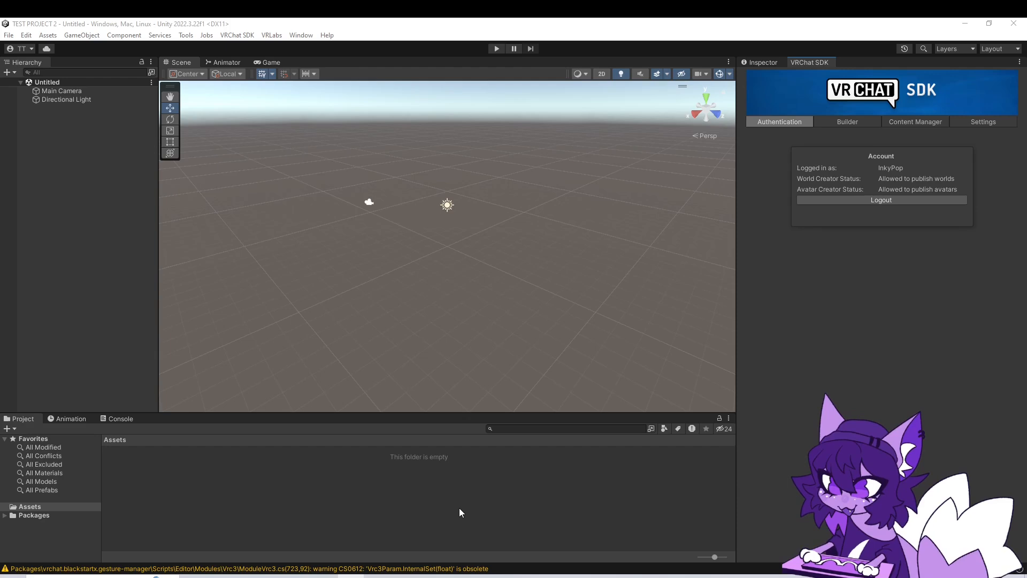
Import the GoLoco.v.1.8.6 and poi_Toon_7.3.50_UpTo_9.0.61 packages from the neededassets folder into the project's Assets
{"action": "left_click", "coordinate": [278, 577]}
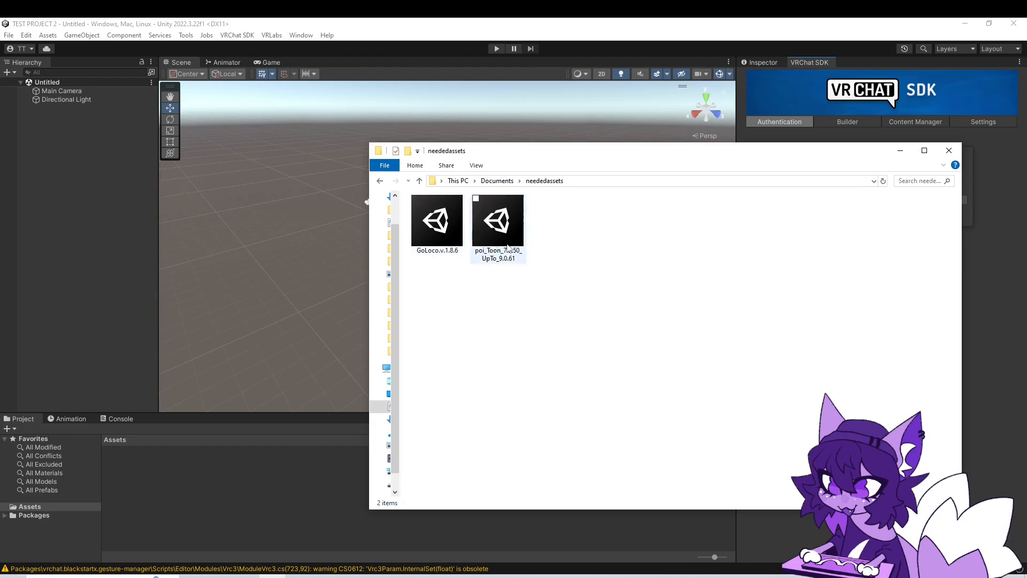
{"action": "left_click_drag", "start_coordinate": [442, 240], "coordinate": [208, 479]}
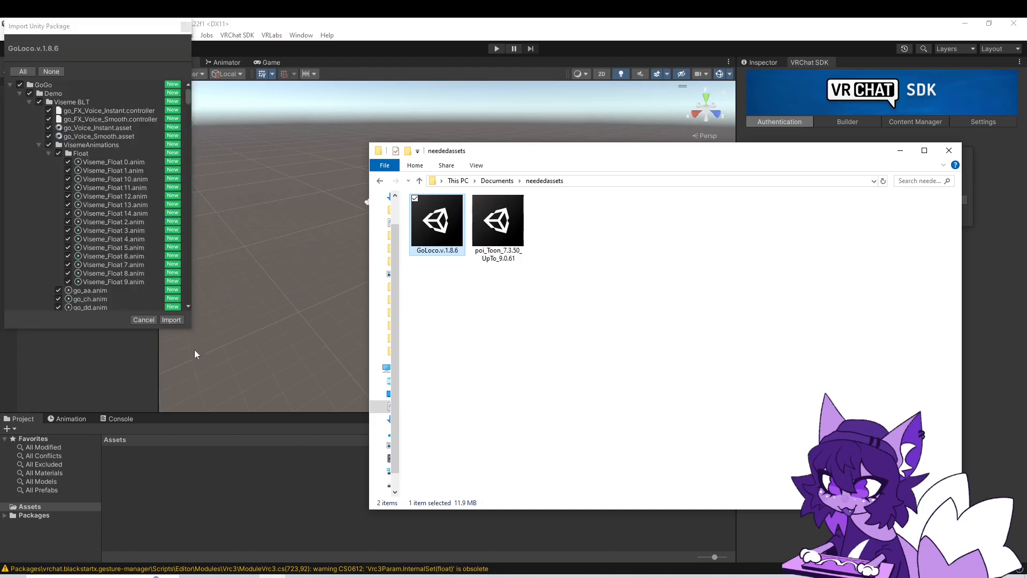
{"action": "left_click", "coordinate": [172, 319]}
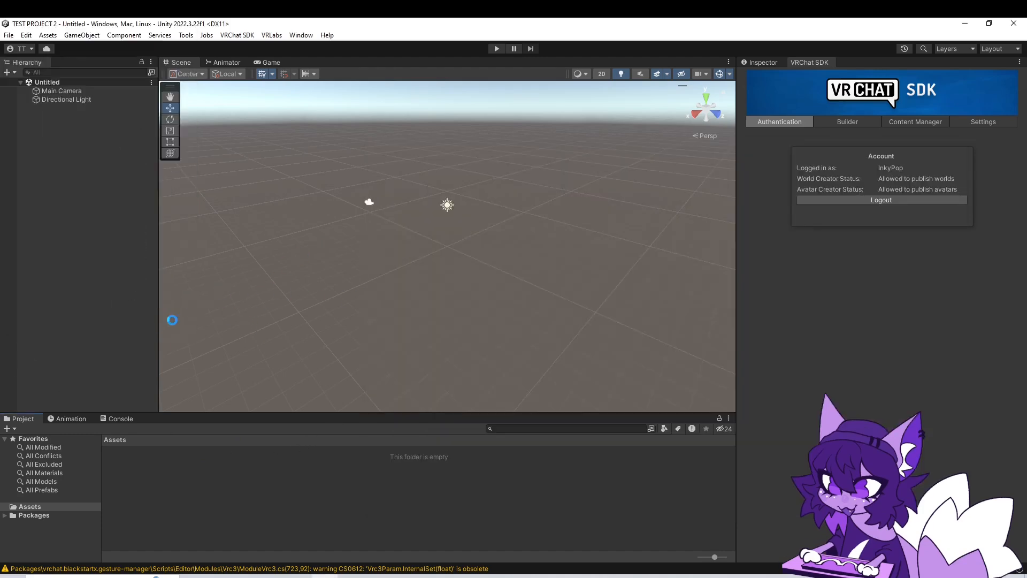
{"action": "left_click", "coordinate": [298, 571]}
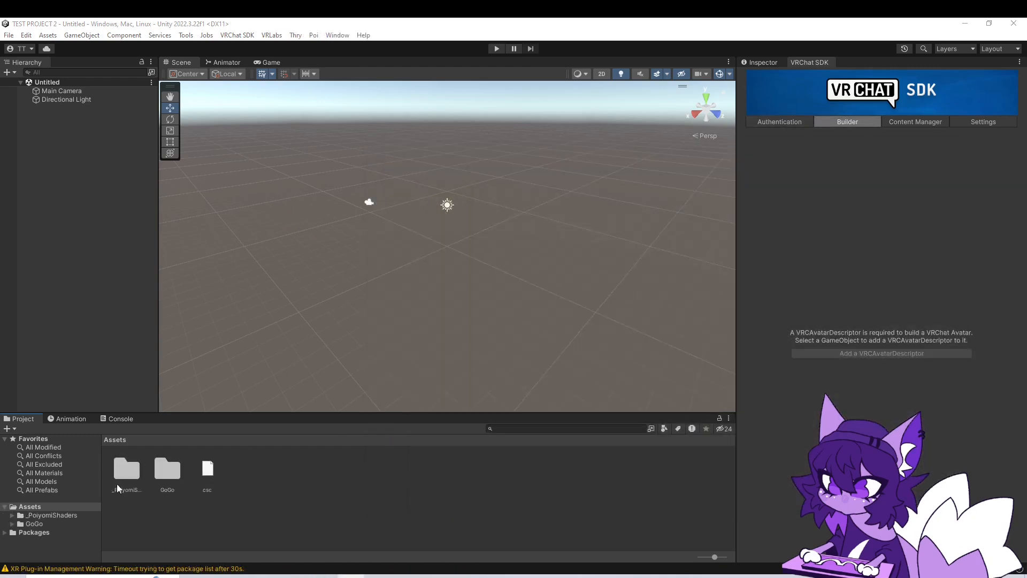
{"action": "left_click", "coordinate": [123, 485]}
{"action": "left_click", "coordinate": [183, 478]}
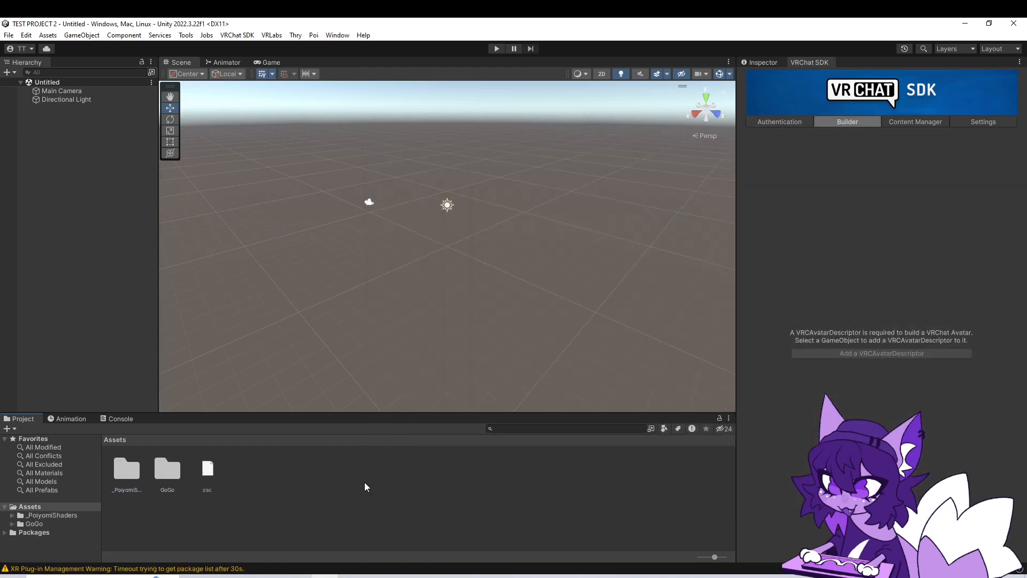
Switch to the browser and look through the Helluva Boss avatar listings in the Payhip store
{"action": "left_click", "coordinate": [534, 576]}
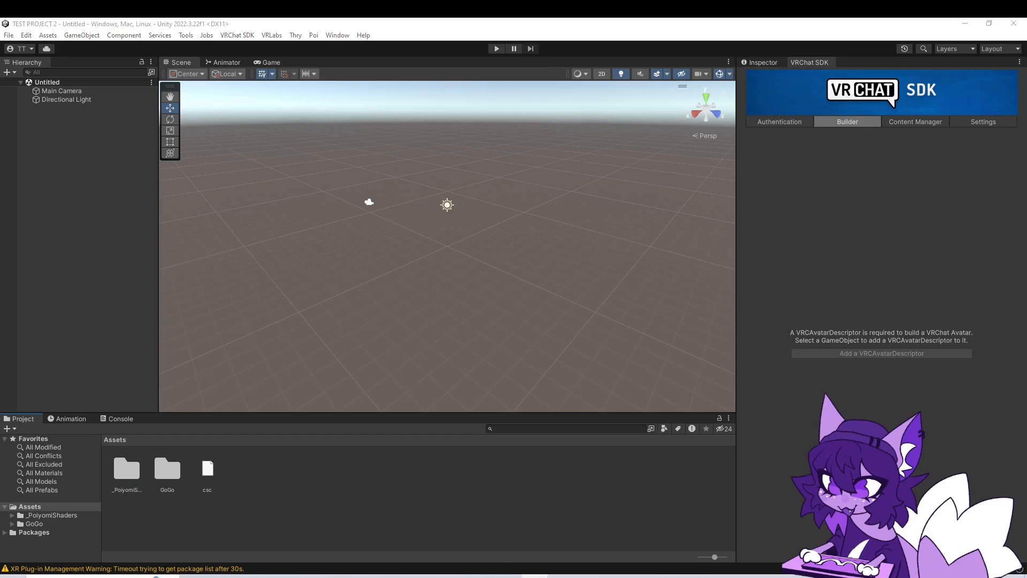
{"action": "scroll", "coordinate": [432, 381], "scroll_direction": "down", "scroll_amount": 5}
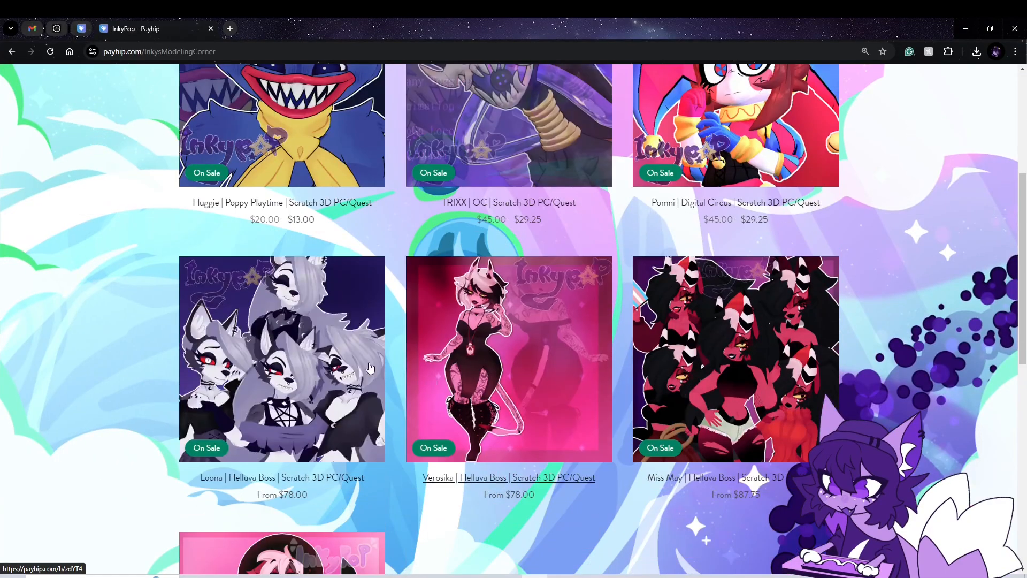
{"action": "left_click", "coordinate": [587, 418]}
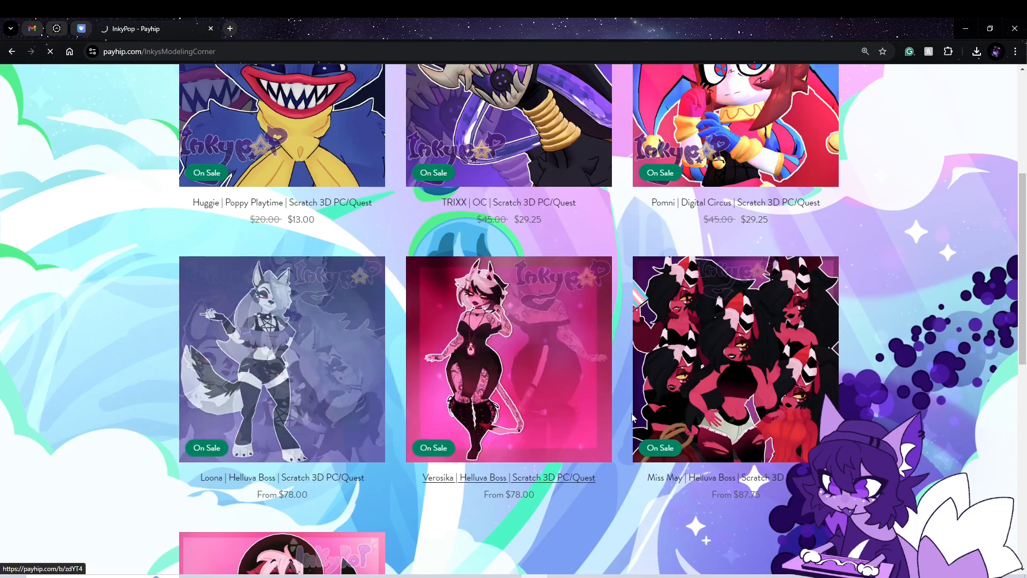
{"action": "scroll", "coordinate": [476, 407], "scroll_direction": "down", "scroll_amount": 3}
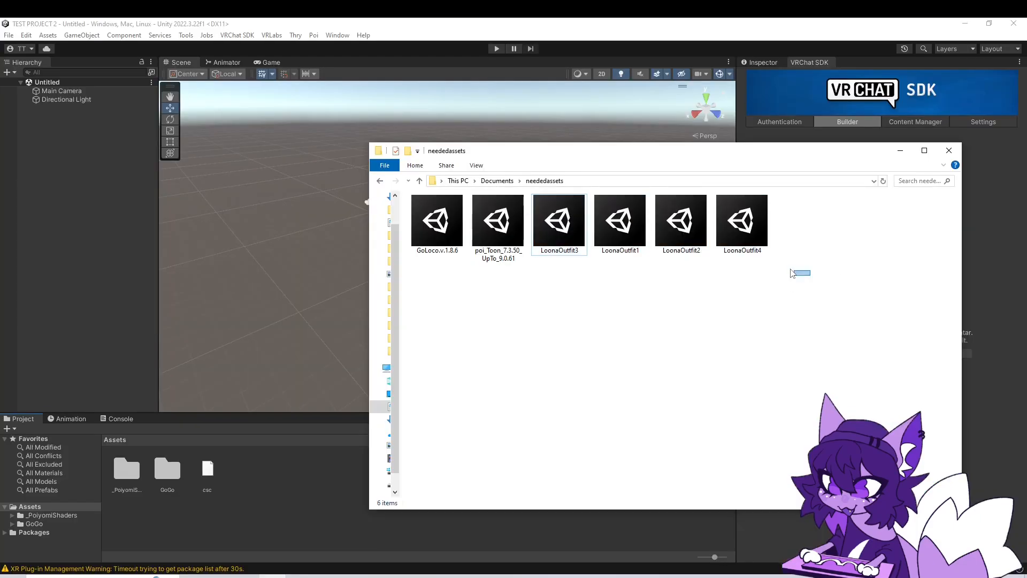
Import the complete LoonaOutfit1 package from the neededassets folder into the Unity project
{"action": "left_click_drag", "start_coordinate": [810, 275], "coordinate": [790, 302]}
{"action": "left_click", "coordinate": [631, 216]}
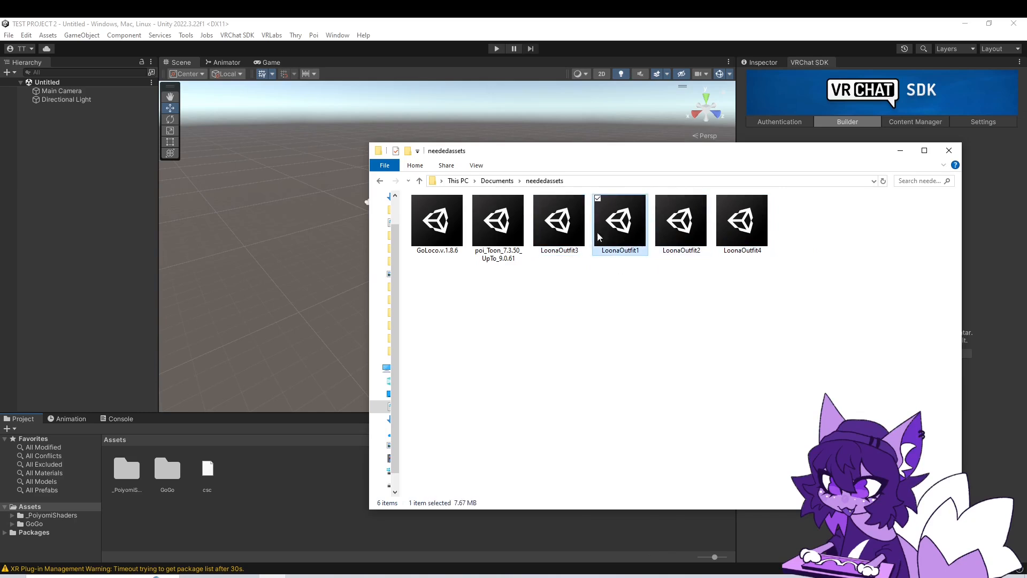
{"action": "left_click_drag", "start_coordinate": [621, 236], "coordinate": [268, 484]}
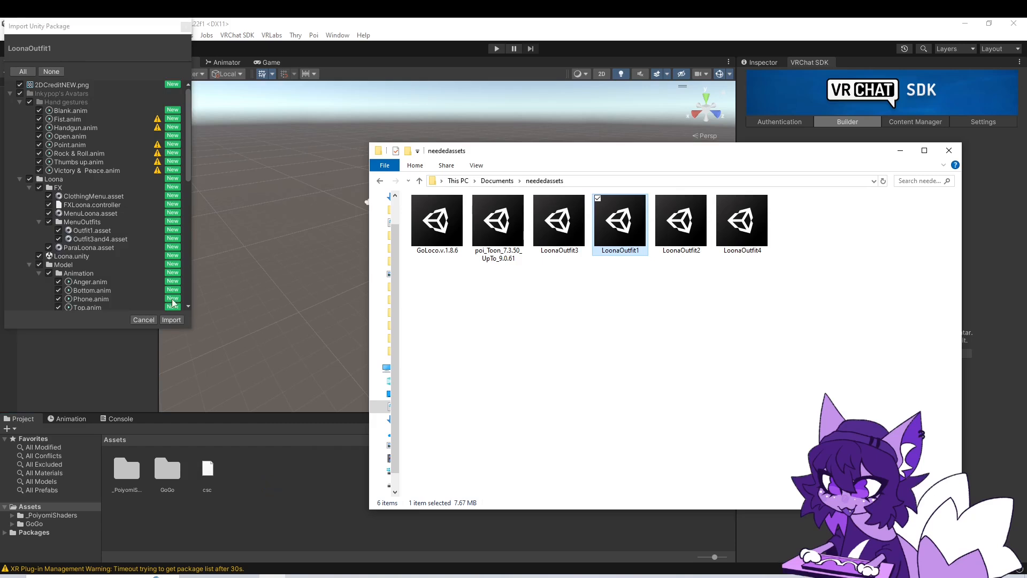
{"action": "left_click", "coordinate": [170, 319]}
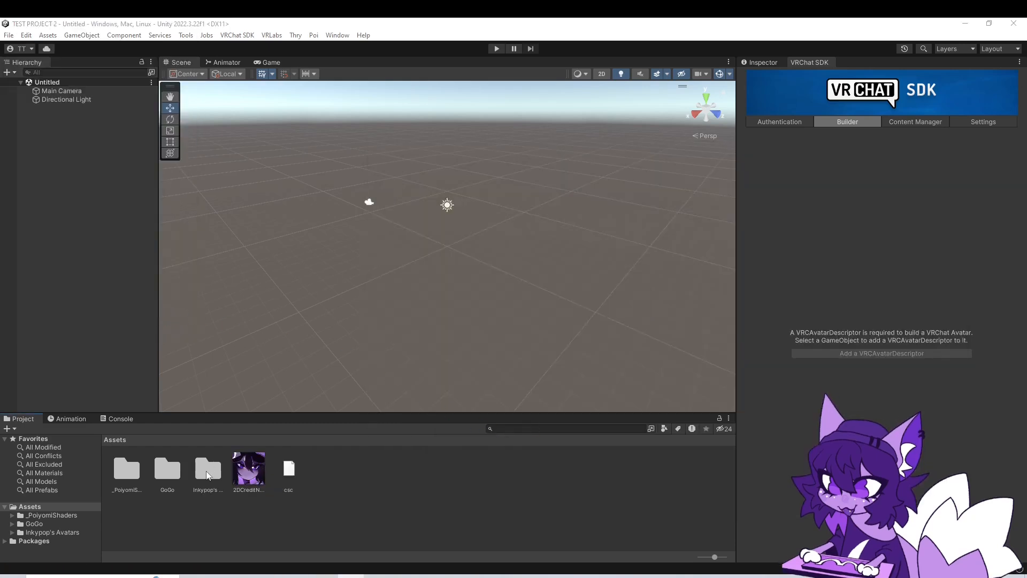
Open the Loona scene stored in the Loona folder of Inkypop's Avatars
{"action": "left_click", "coordinate": [206, 476]}
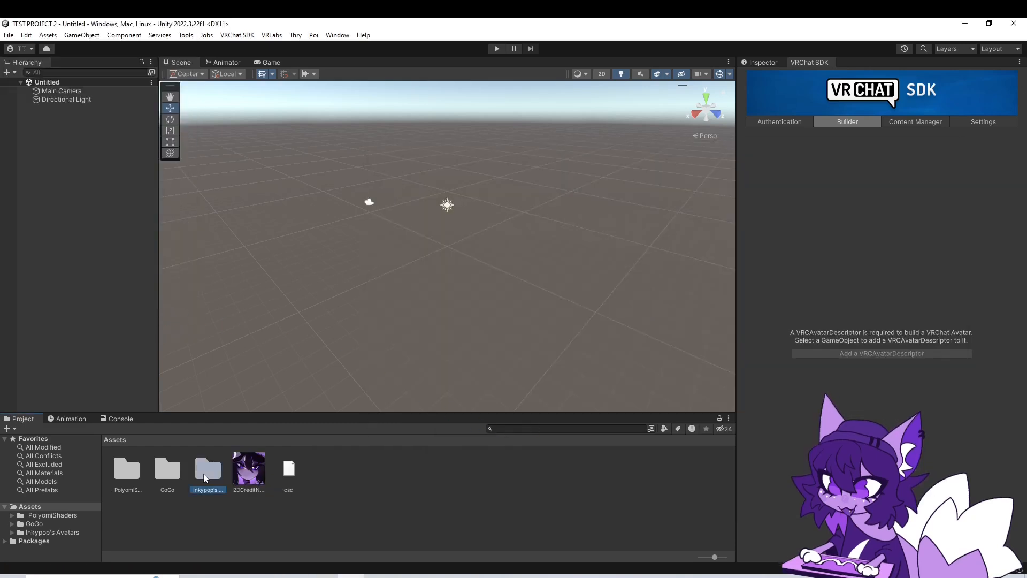
{"action": "double_click", "coordinate": [205, 476]}
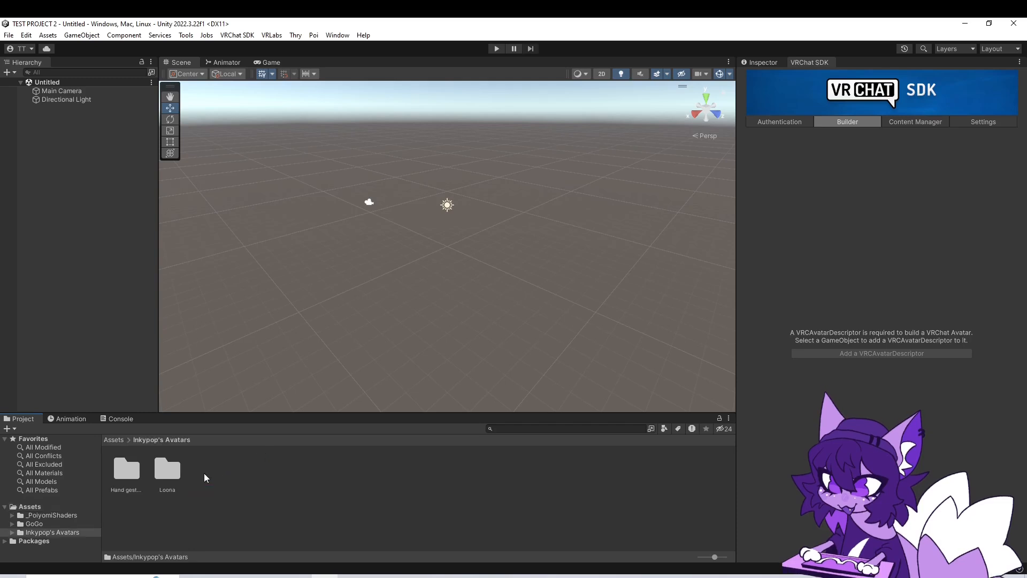
{"action": "double_click", "coordinate": [173, 477]}
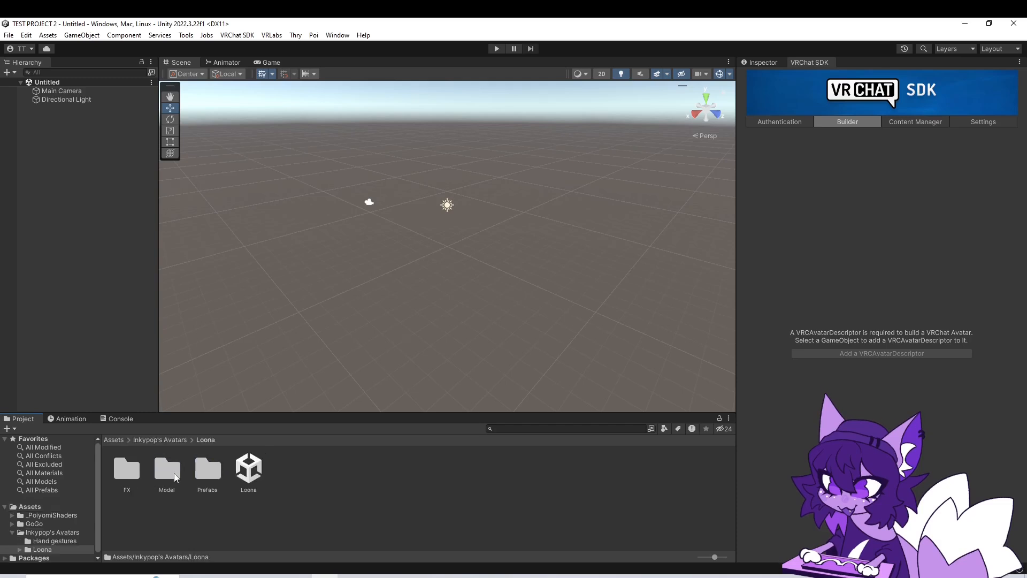
{"action": "left_click", "coordinate": [249, 479]}
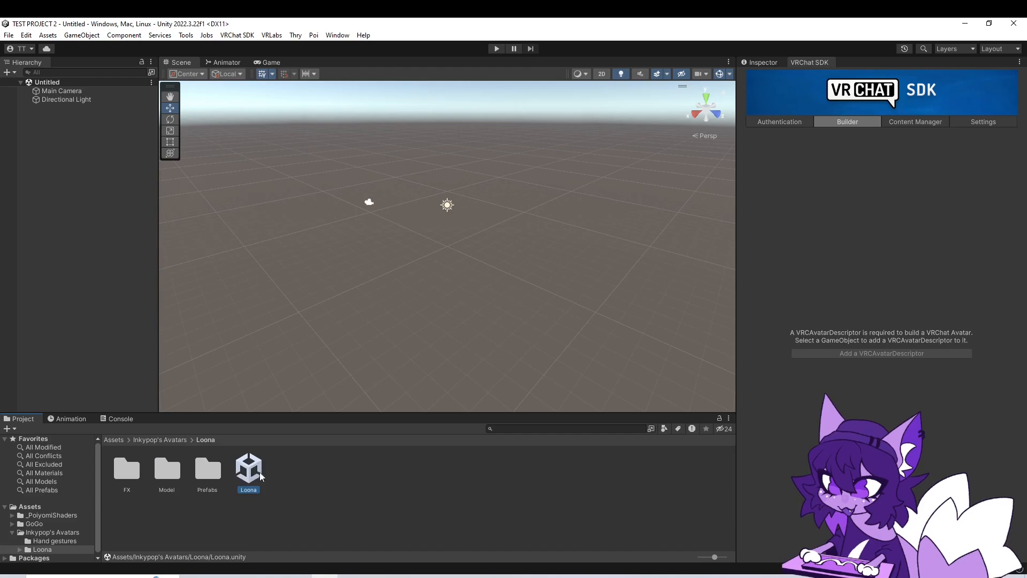
{"action": "double_click", "coordinate": [254, 480]}
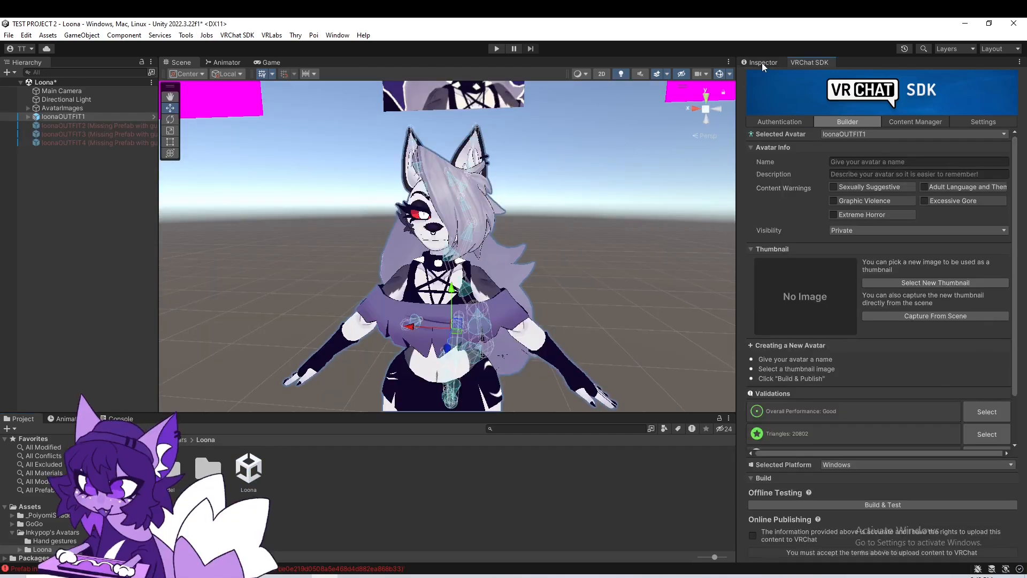
Name the loonaOUTFIT1 avatar "Loona TEST" in the VRChat SDK builder and capture its thumbnail from the scene
{"action": "left_click", "coordinate": [762, 62]}
{"action": "scroll", "coordinate": [859, 255], "scroll_direction": "down", "scroll_amount": 10}
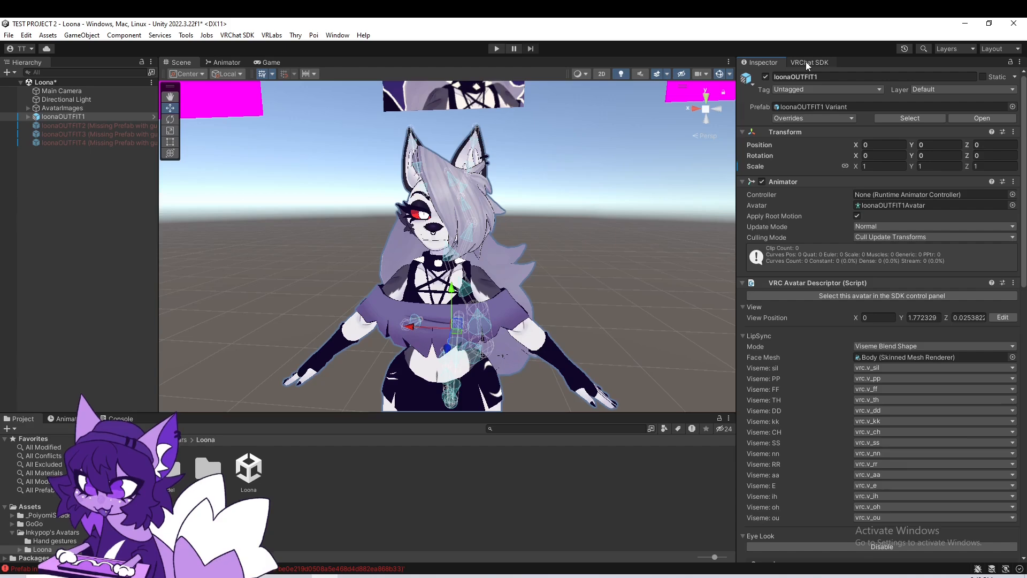
{"action": "left_click", "coordinate": [806, 62]}
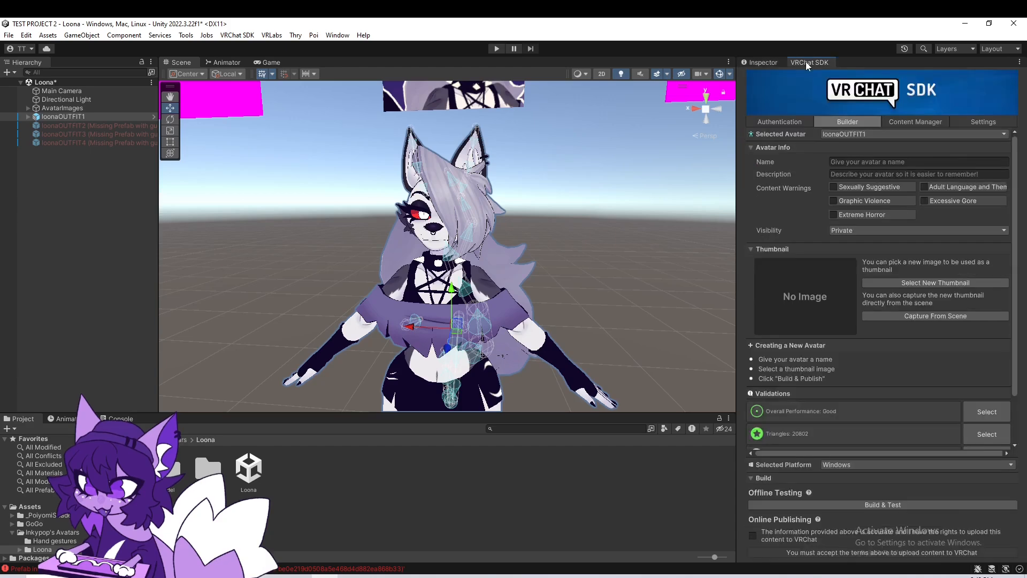
{"action": "left_click", "coordinate": [846, 162]}
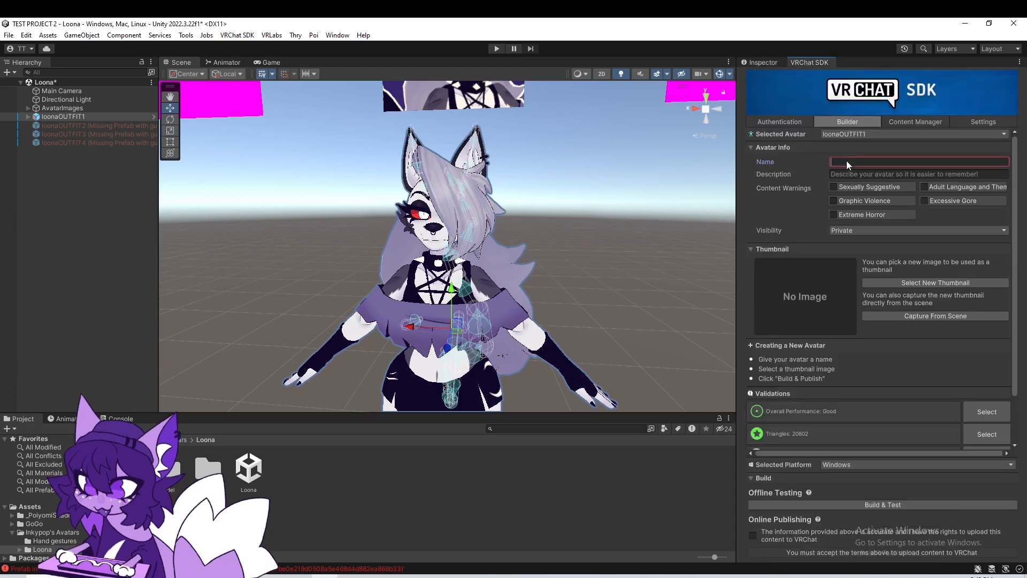
{"action": "type", "text": "Loona TEST"}
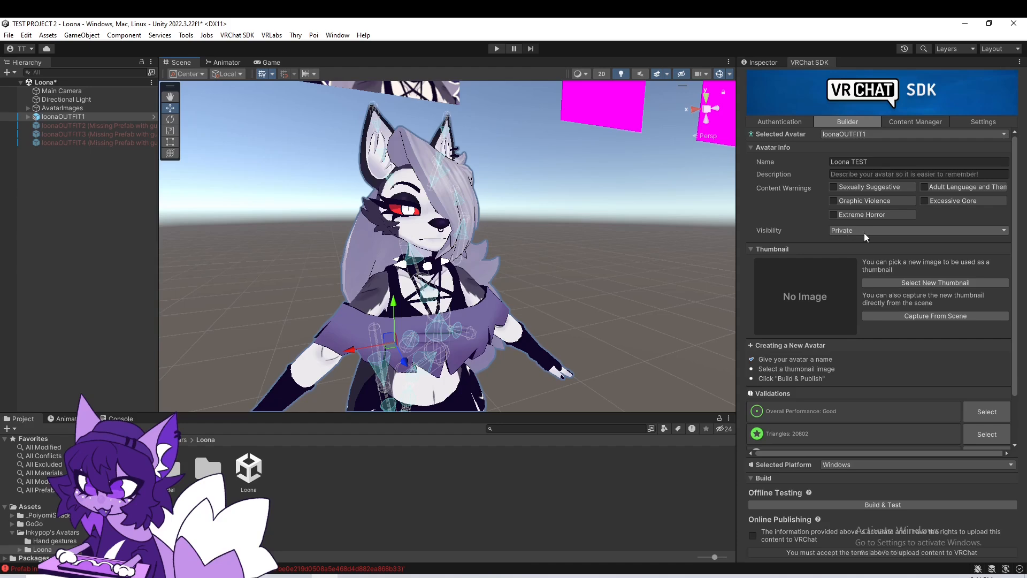
{"action": "left_click", "coordinate": [894, 315]}
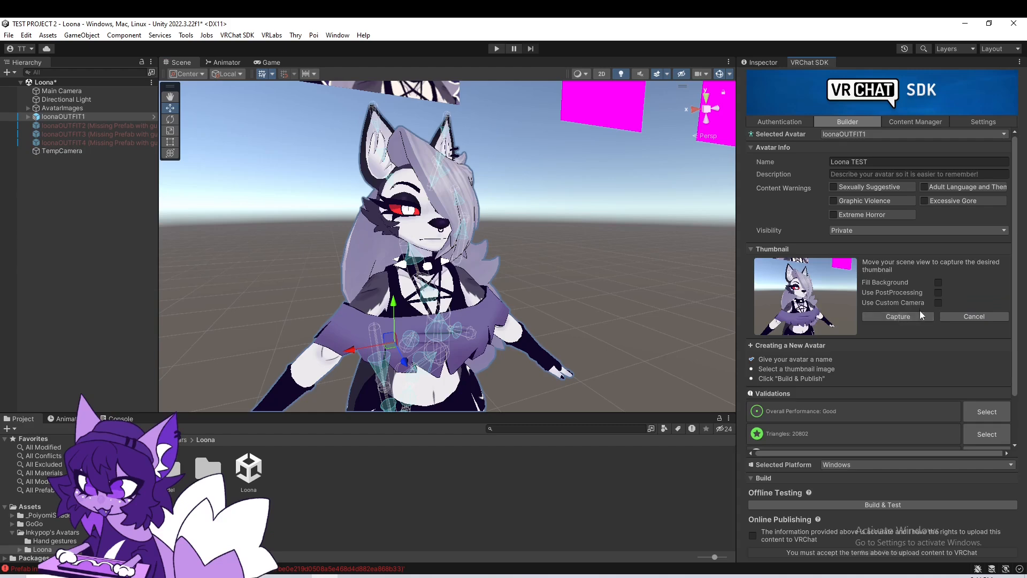
{"action": "left_click", "coordinate": [912, 318]}
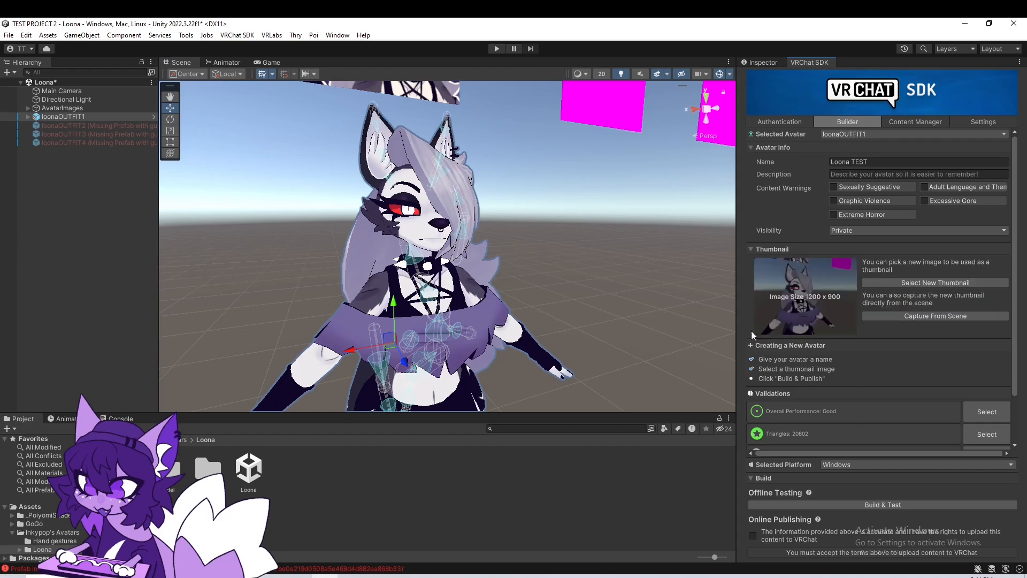
Recapture the avatar's thumbnail from the scene using AvatarImageCamera as the custom camera
{"action": "left_click", "coordinate": [938, 315]}
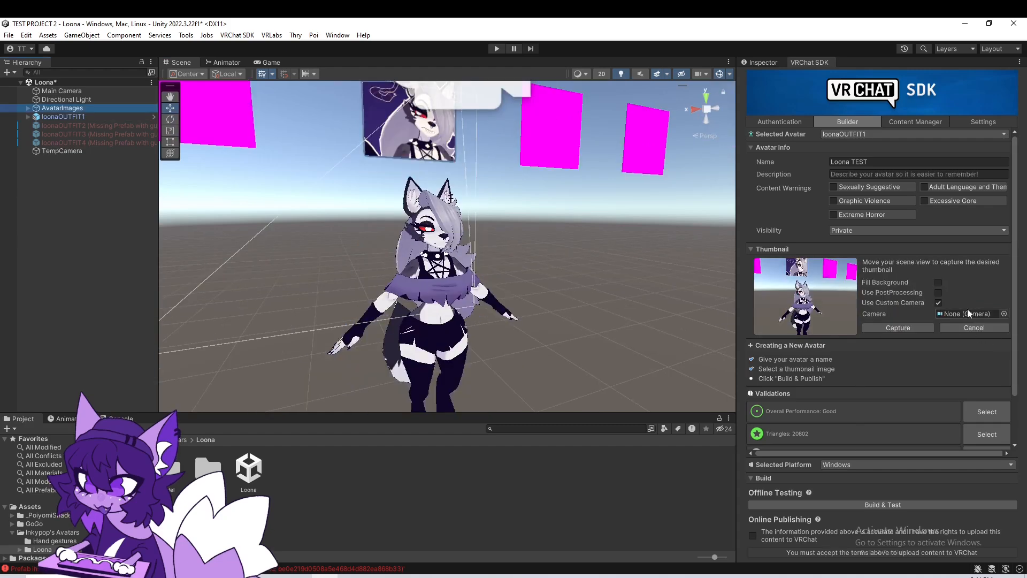
{"action": "left_click", "coordinate": [1005, 314]}
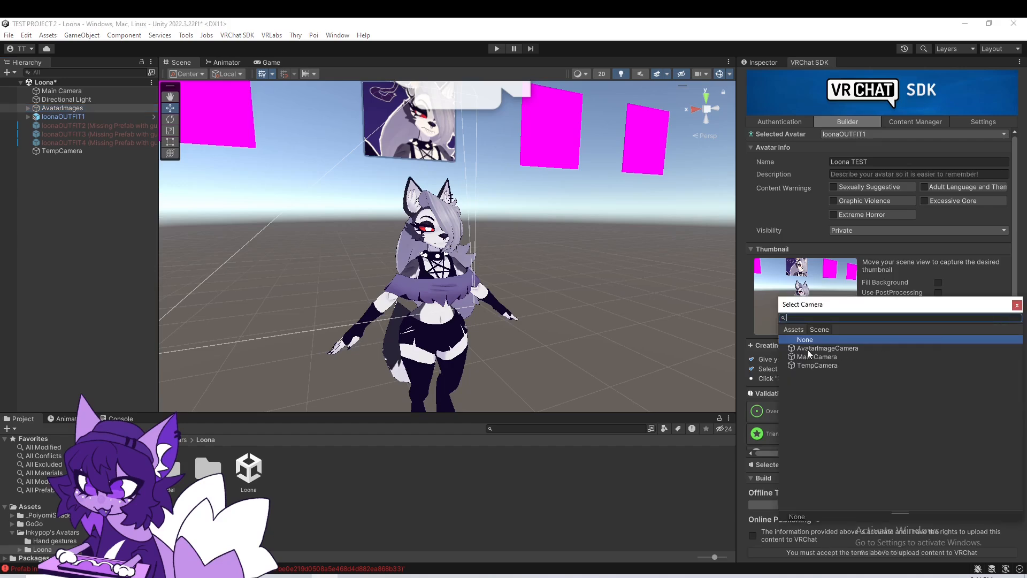
{"action": "left_click", "coordinate": [841, 350]}
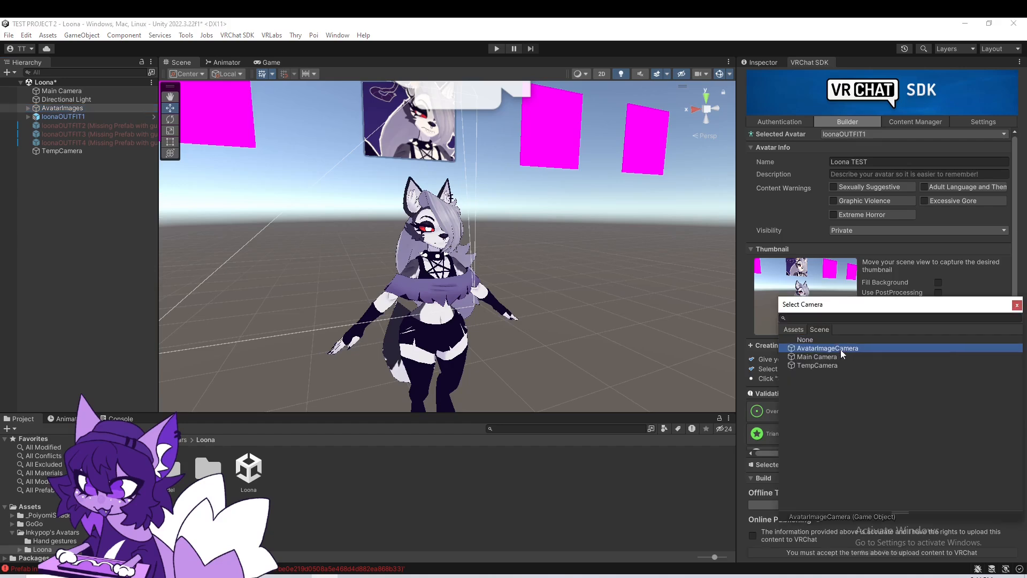
{"action": "left_click", "coordinate": [1017, 305]}
{"action": "left_click", "coordinate": [898, 325]}
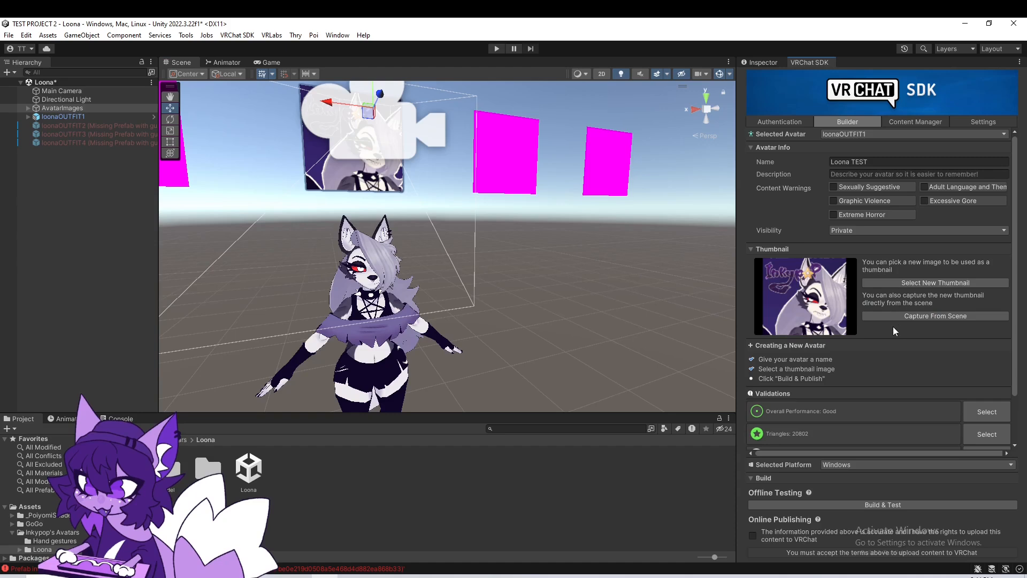
Accept the content rights statement and build and publish the avatar for Windows, allowing the recommended automatic lighting fix
{"action": "left_click", "coordinate": [753, 535]}
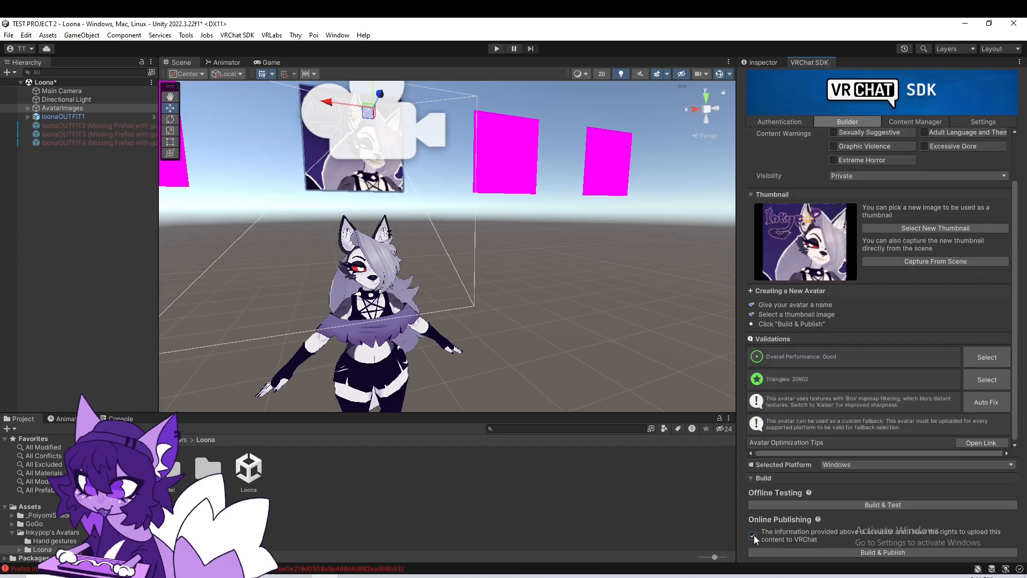
{"action": "left_click", "coordinate": [817, 552]}
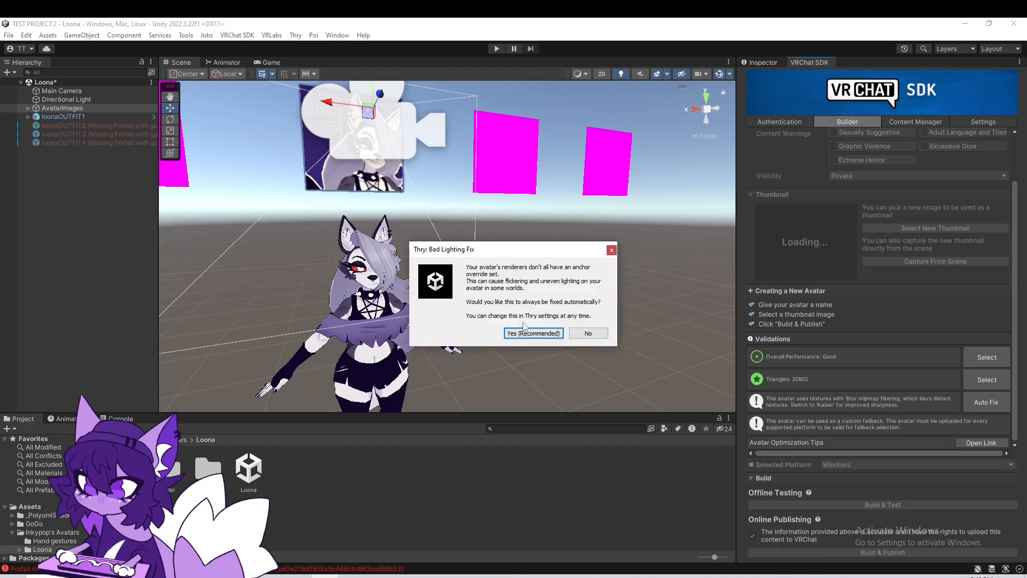
{"action": "left_click", "coordinate": [532, 333]}
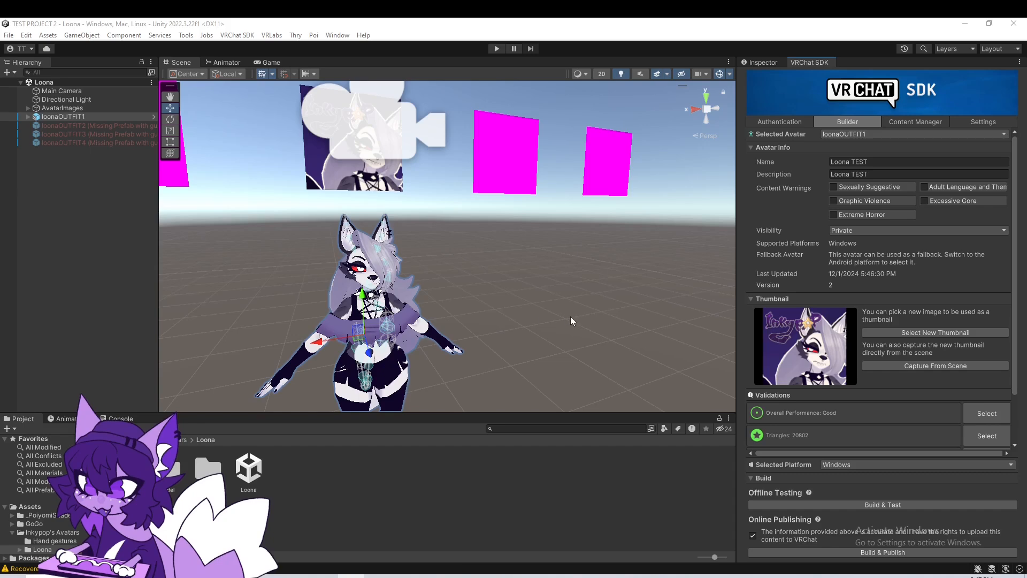
Examine the Android platform options in the project's build settings
{"action": "key", "text": "f"}
{"action": "middle_click_drag", "start_coordinate": [544, 318], "coordinate": [544, 290]}
{"action": "scroll", "coordinate": [543, 290], "scroll_direction": "up", "scroll_amount": 3}
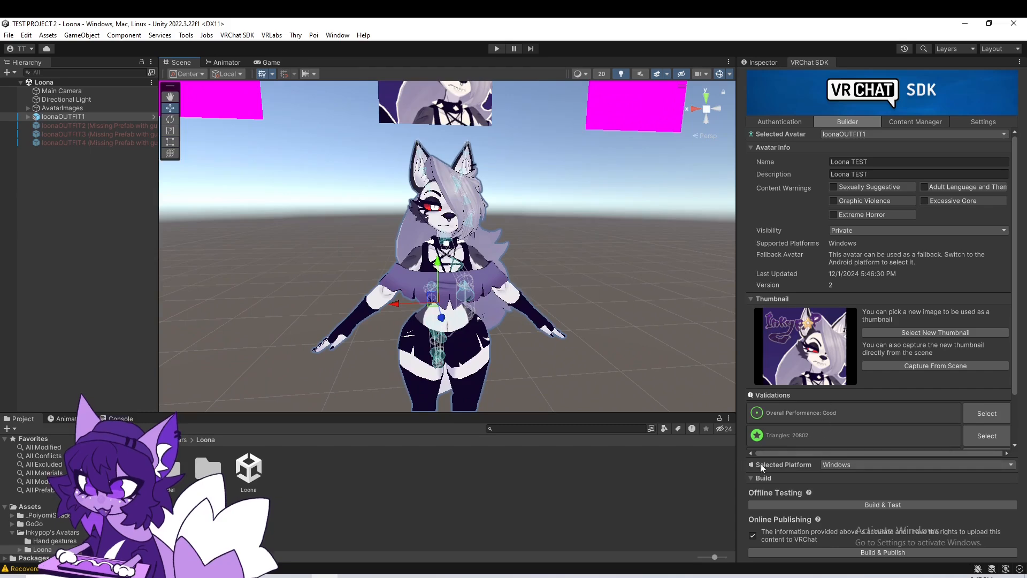
{"action": "left_click", "coordinate": [834, 463]}
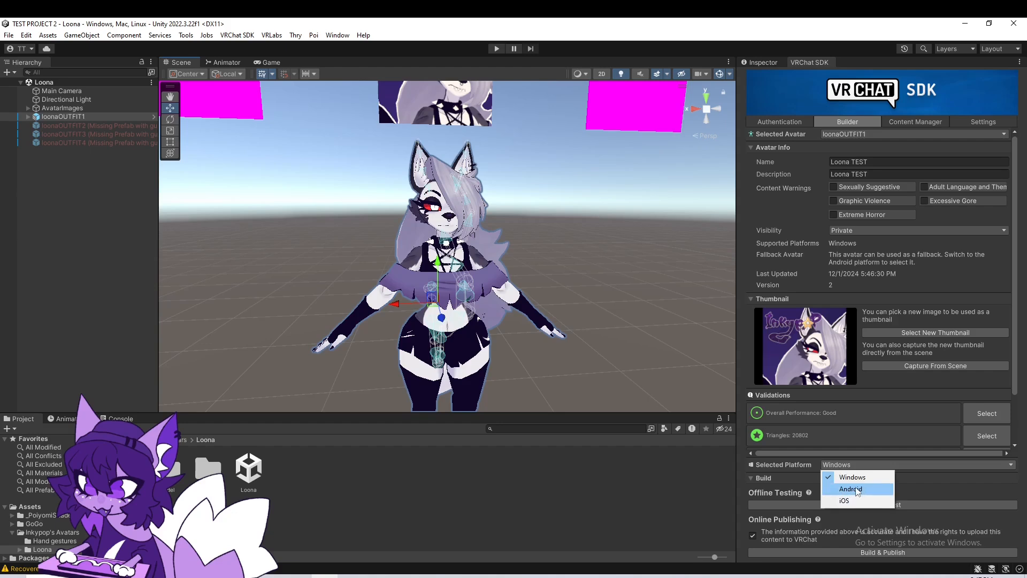
{"action": "left_click", "coordinate": [91, 160]}
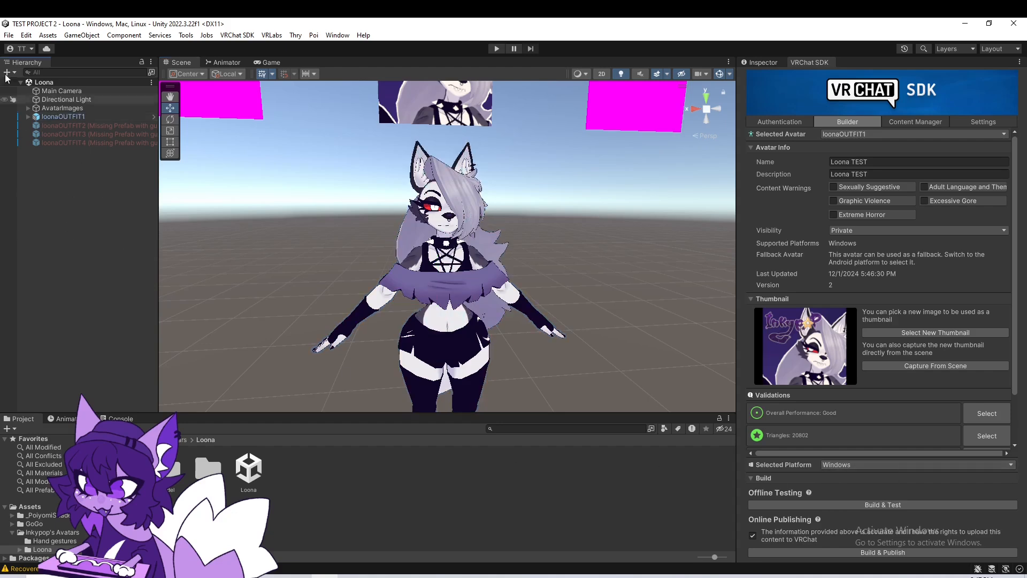
{"action": "left_click", "coordinate": [10, 35]}
{"action": "left_click", "coordinate": [31, 162]}
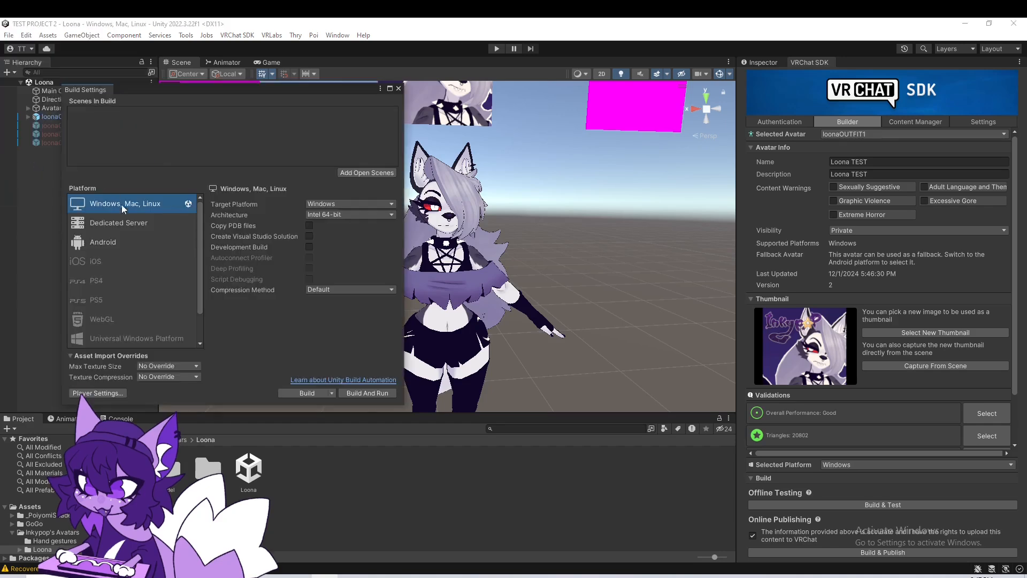
{"action": "left_click", "coordinate": [98, 241]}
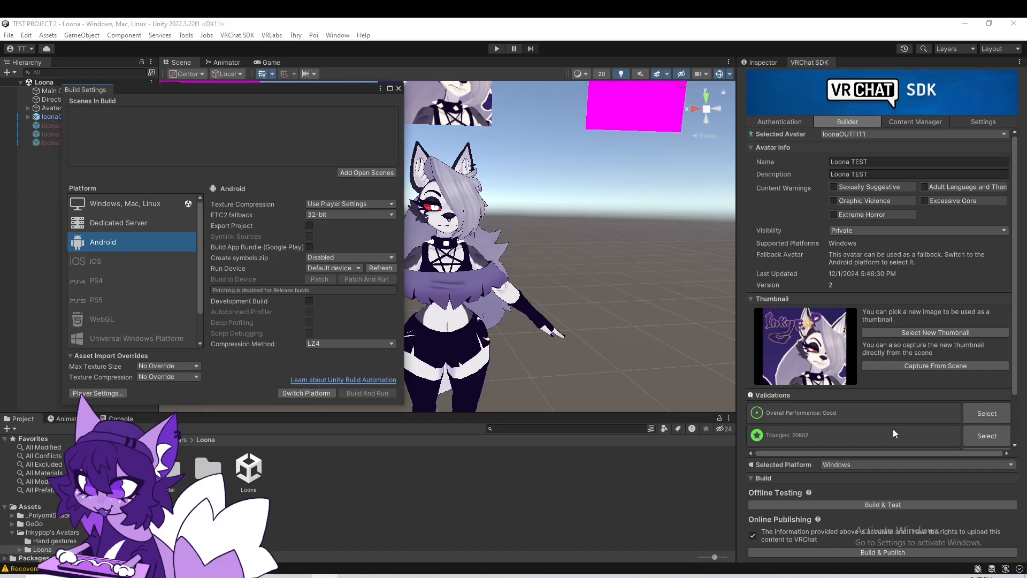
{"action": "left_click", "coordinate": [845, 465]}
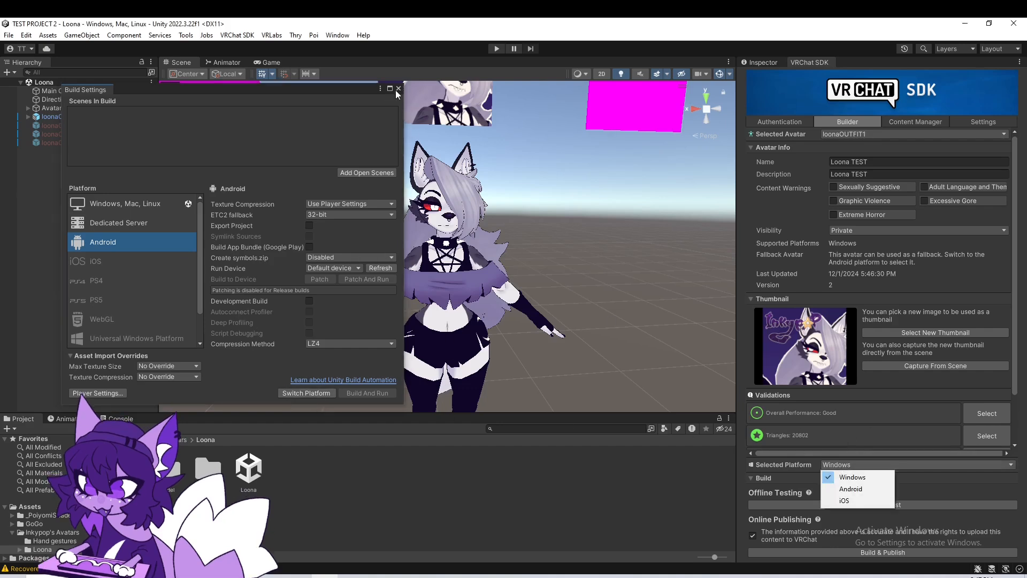
{"action": "left_click", "coordinate": [398, 89]}
{"action": "left_click", "coordinate": [398, 89]}
Switch the avatar's build target to the Android platform
{"action": "left_click", "coordinate": [860, 465]}
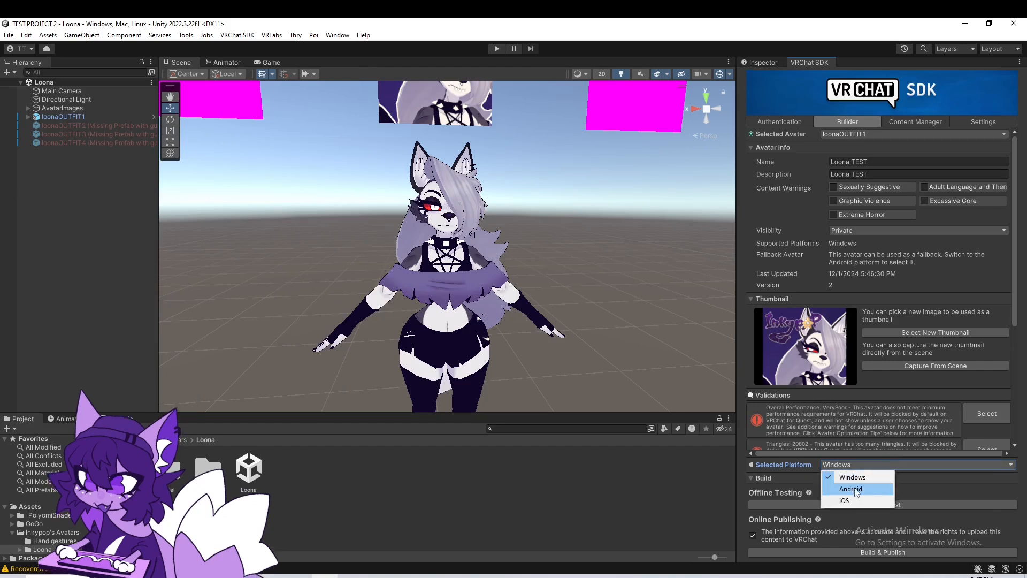
{"action": "left_click", "coordinate": [851, 488]}
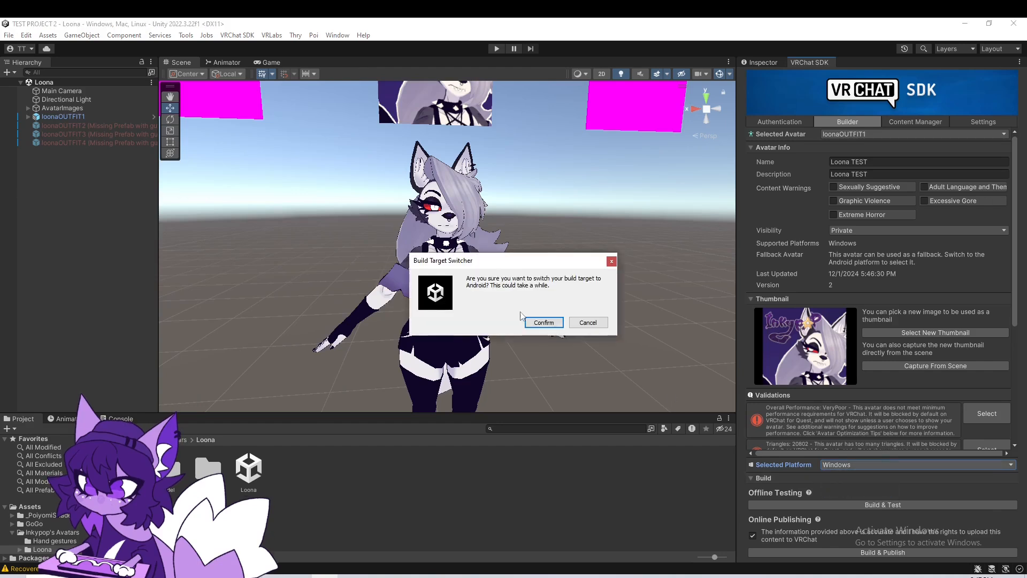
{"action": "left_click", "coordinate": [543, 323]}
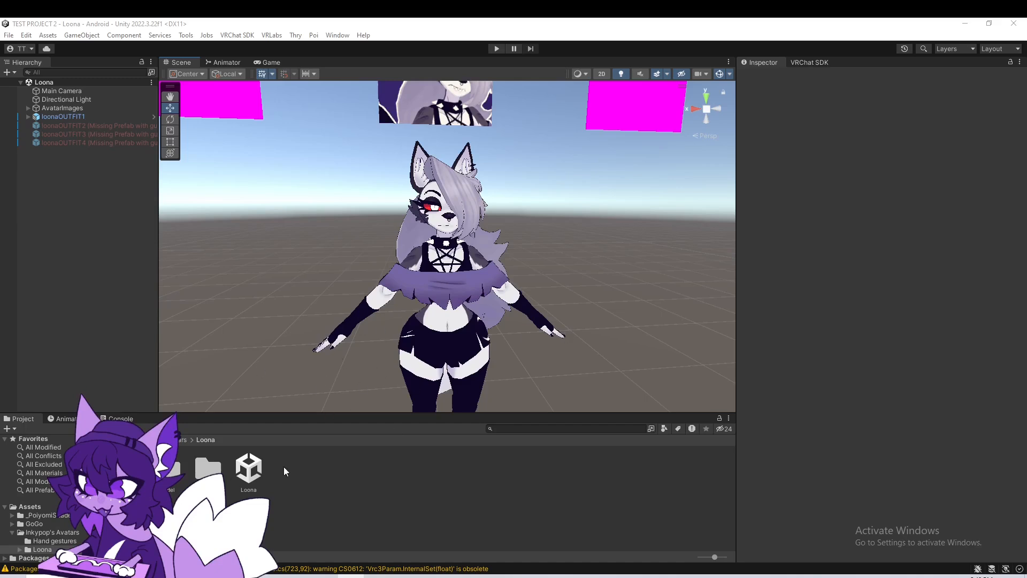
Show the Loona model's Mat folder and its Outfit1 subfolder together so all avatar materials are listed
{"action": "scroll", "coordinate": [426, 369], "scroll_direction": "up", "scroll_amount": 1}
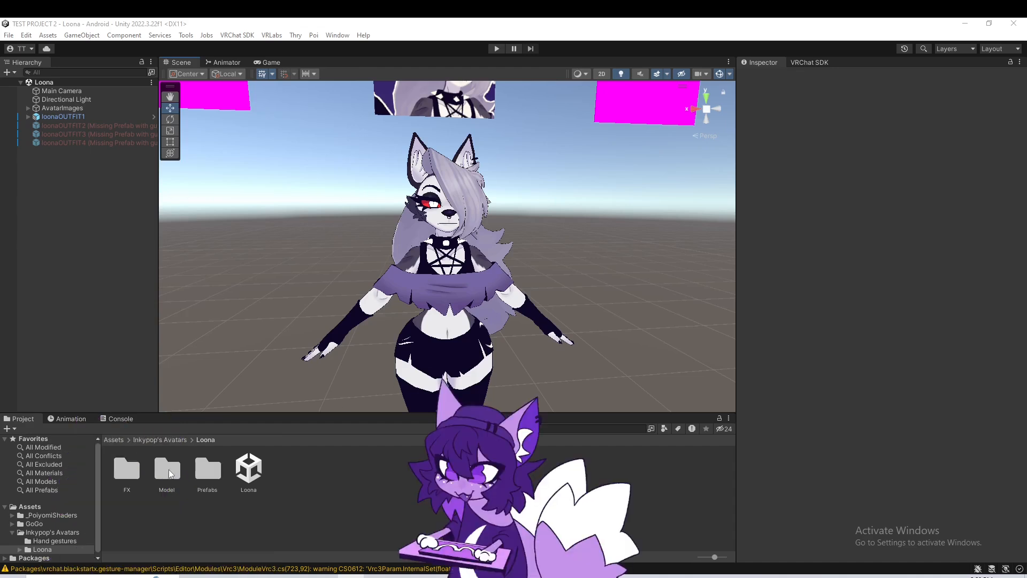
{"action": "double_click", "coordinate": [168, 470]}
{"action": "double_click", "coordinate": [214, 469]}
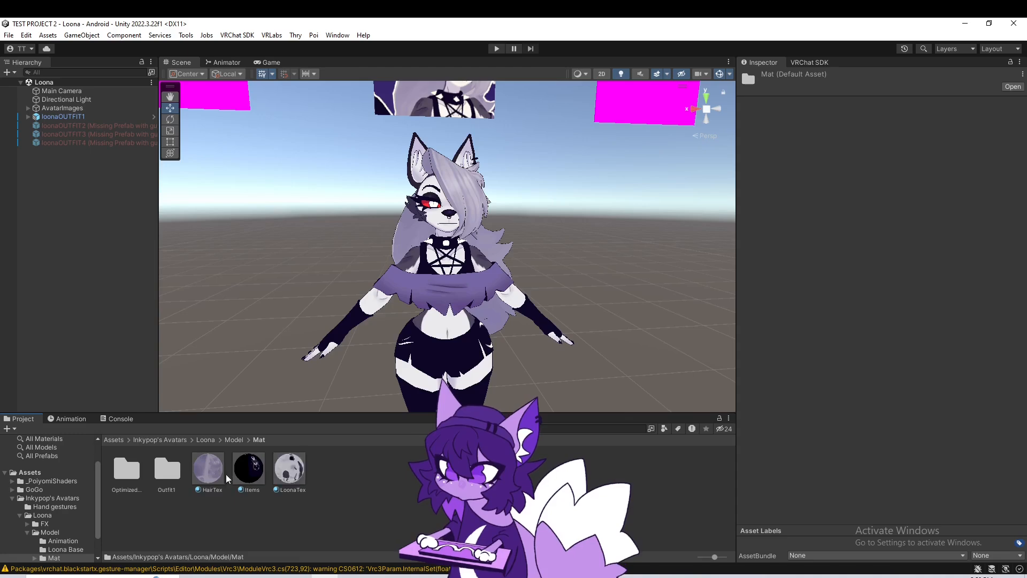
{"action": "left_click", "coordinate": [160, 476]}
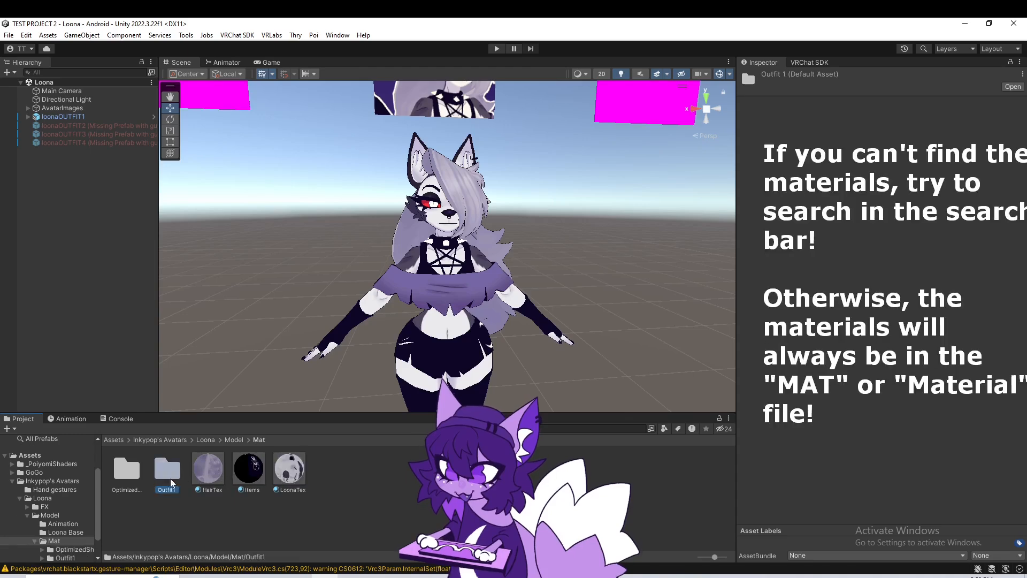
{"action": "double_click", "coordinate": [172, 478]}
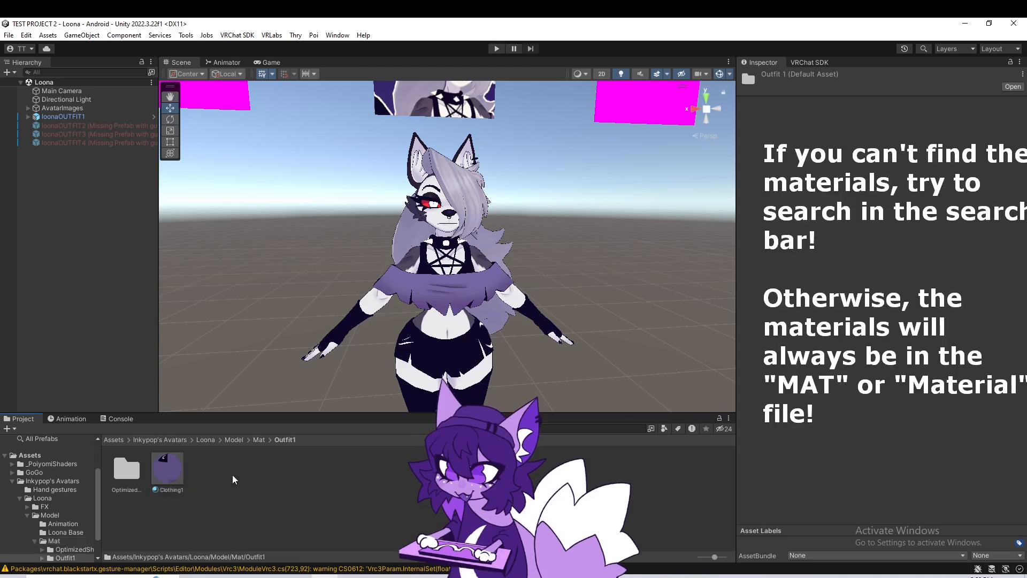
{"action": "left_click", "coordinate": [259, 440]}
{"action": "scroll", "coordinate": [53, 537], "scroll_direction": "down", "scroll_amount": 2}
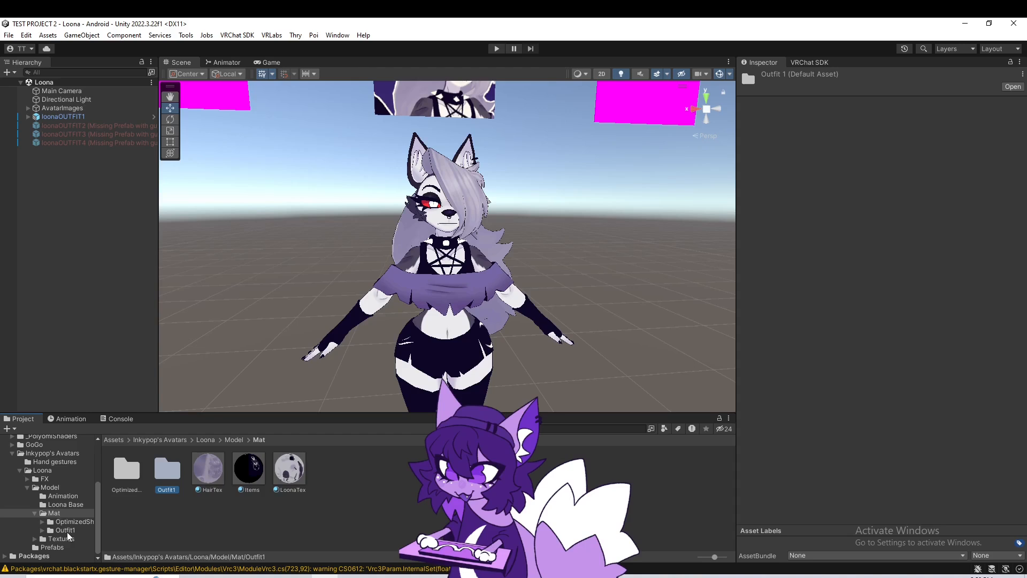
{"action": "left_click", "coordinate": [65, 530], "text": "ctrl"}
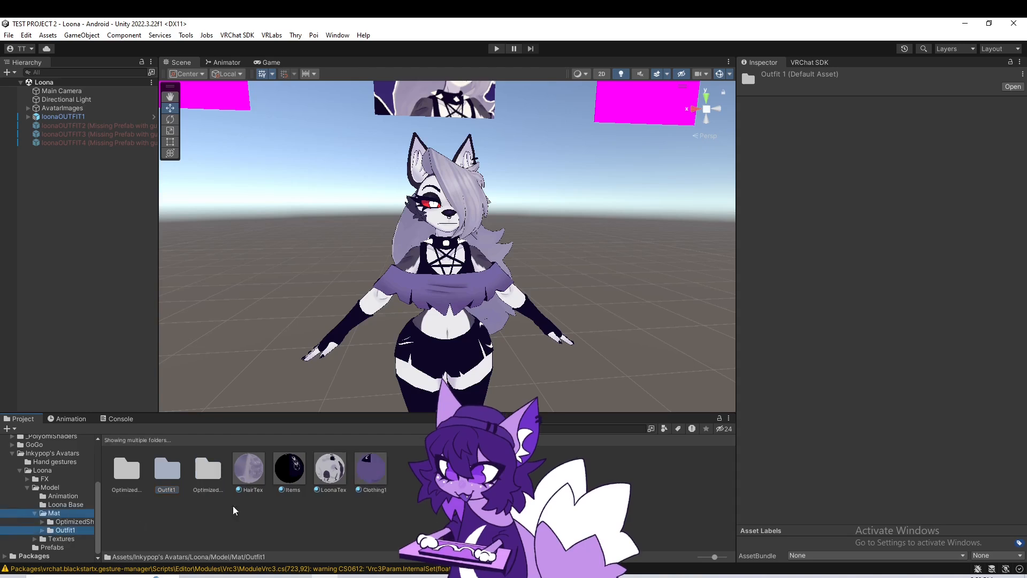
Change the shader of the HairTex, Items, LoonaTex and Clothing1 materials to one of the VRChat Mobile shaders
{"action": "left_click", "coordinate": [250, 469]}
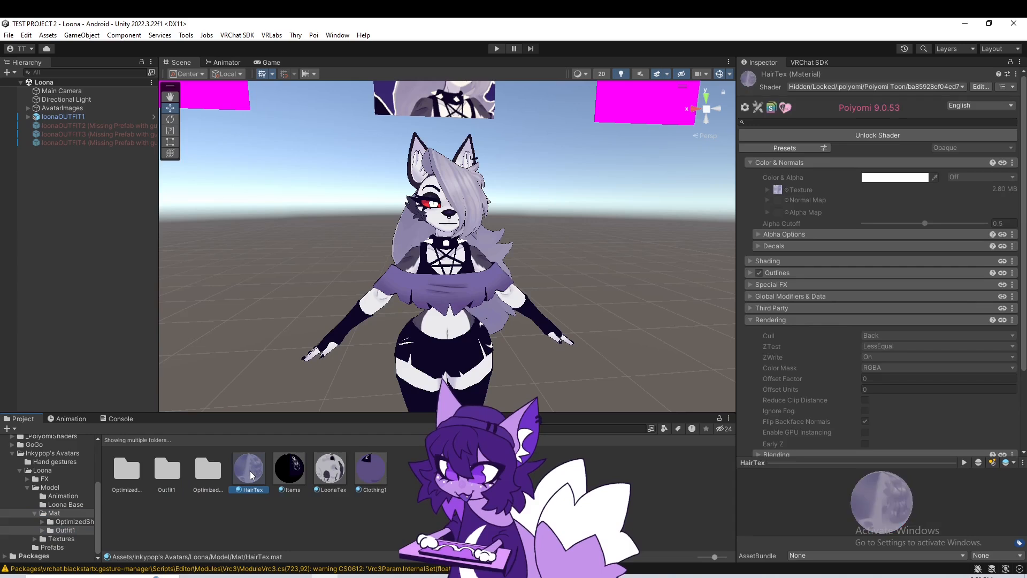
{"action": "left_click", "coordinate": [377, 473], "text": "shift"}
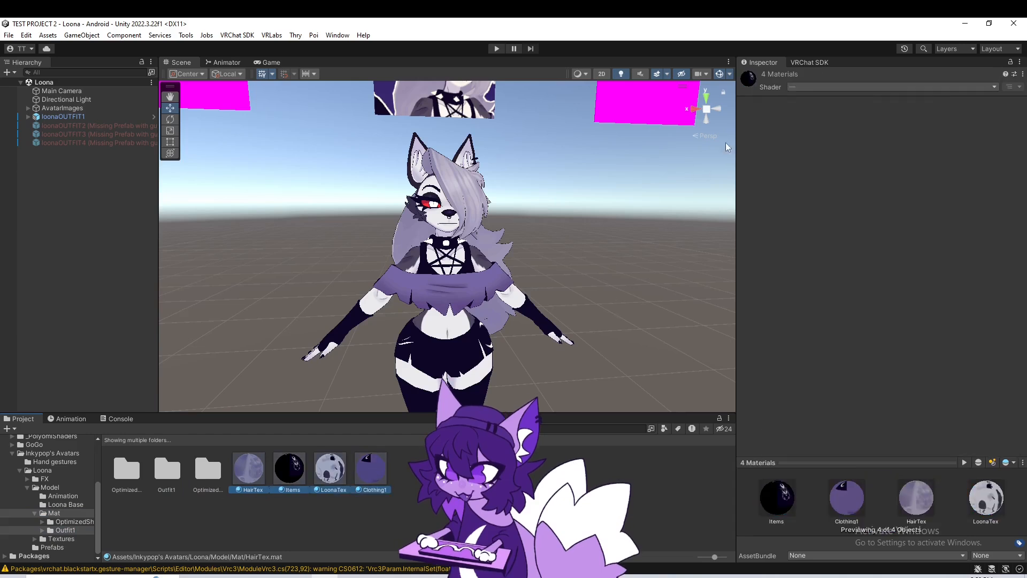
{"action": "left_click", "coordinate": [808, 84]}
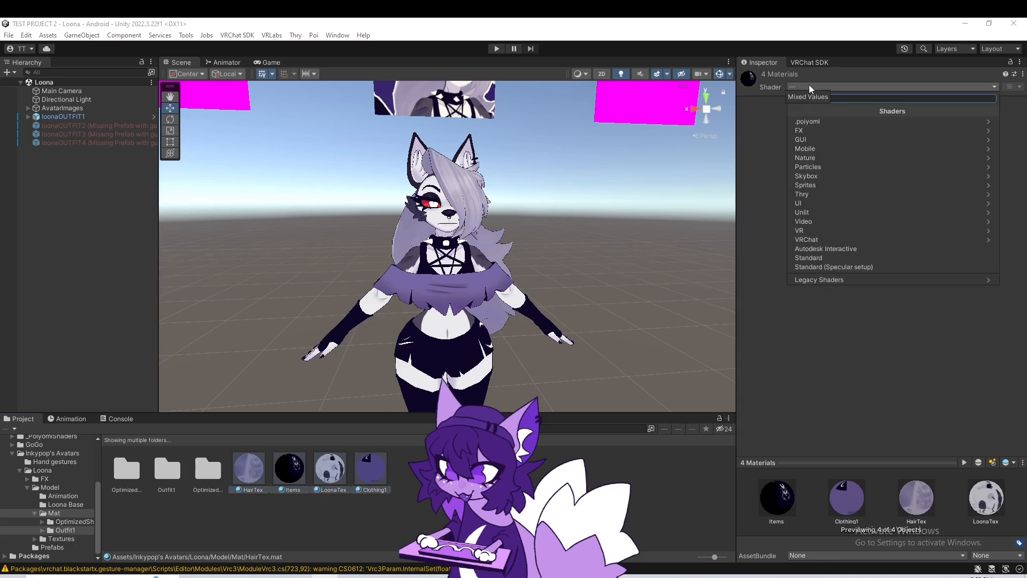
{"action": "left_click", "coordinate": [807, 239]}
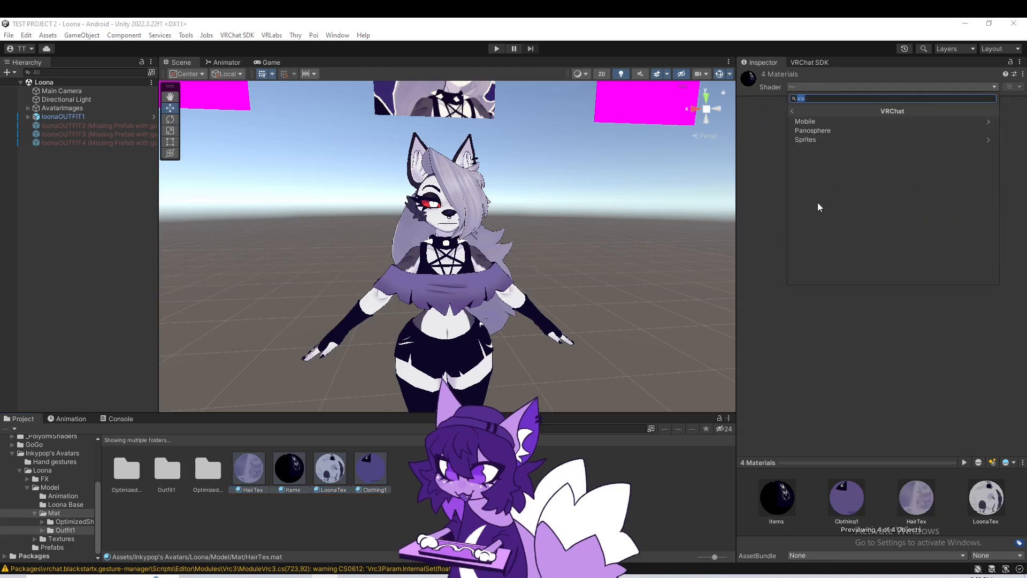
{"action": "left_click", "coordinate": [822, 122]}
{"action": "left_click", "coordinate": [811, 204]}
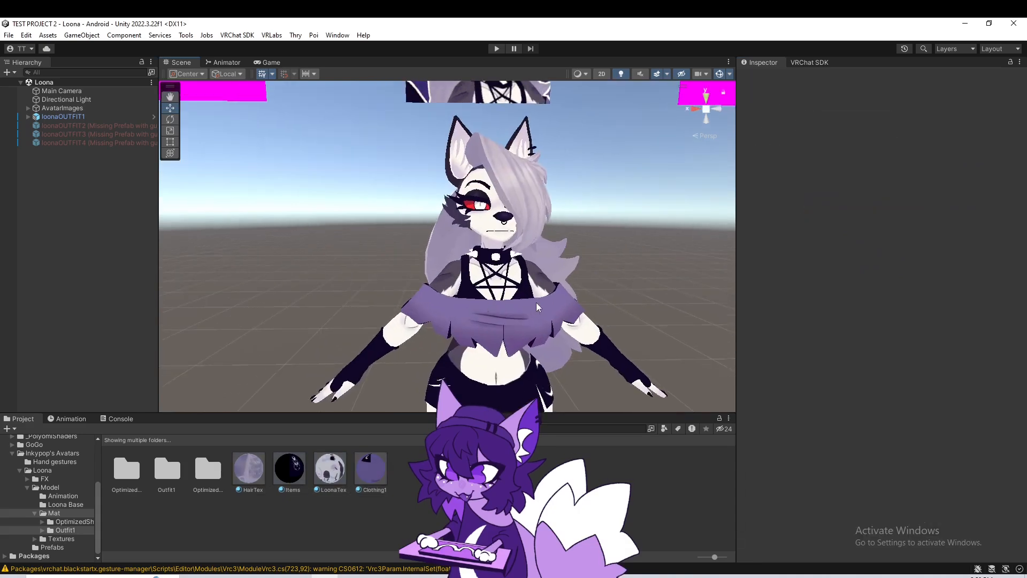
Auto-fix the Android texture format for loonaOUTFIT1, and build and publish the avatar for Android with the rights statement accepted
{"action": "left_click", "coordinate": [508, 273]}
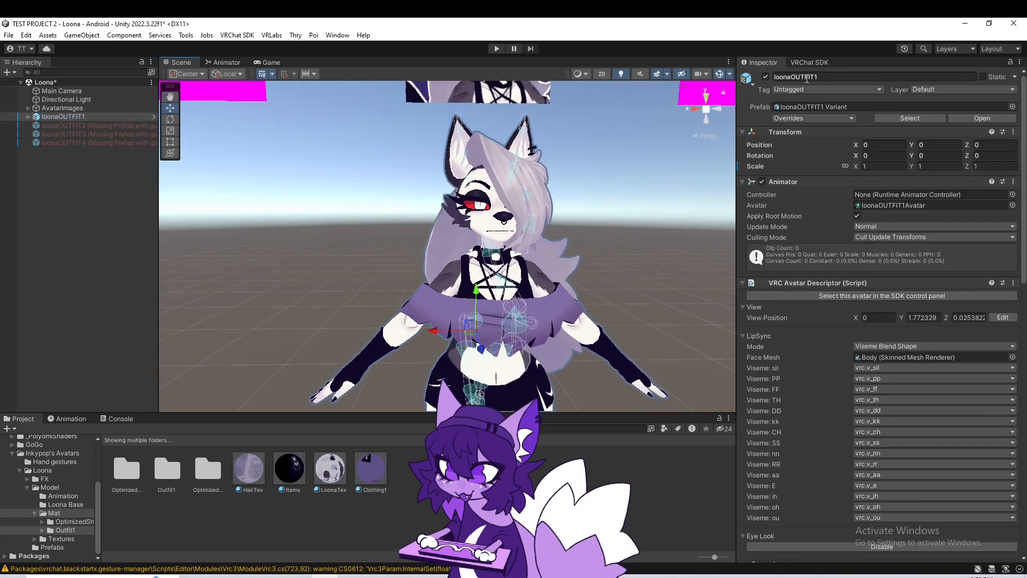
{"action": "left_click", "coordinate": [813, 61]}
{"action": "scroll", "coordinate": [867, 267], "scroll_direction": "down", "scroll_amount": 3}
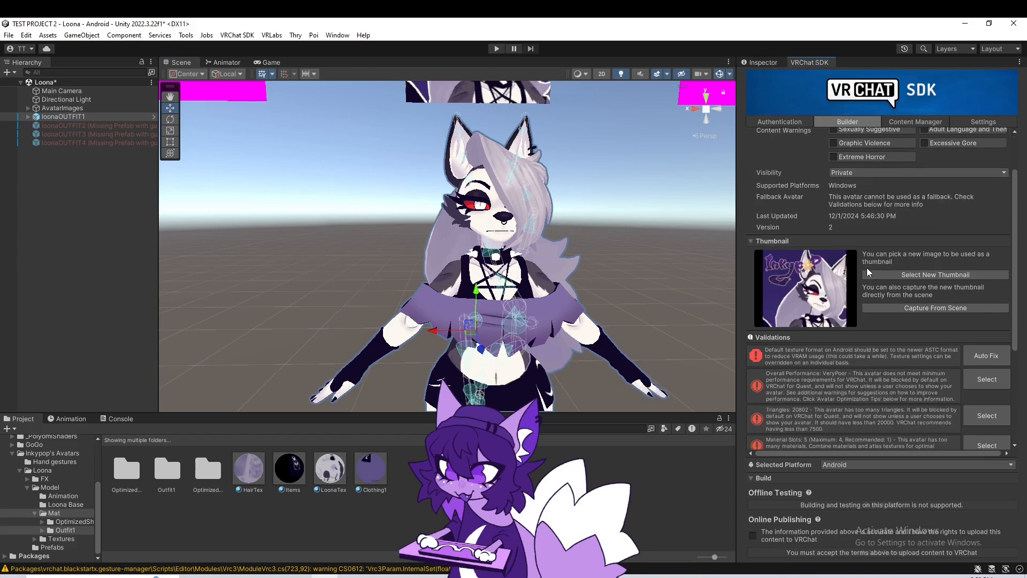
{"action": "left_click", "coordinate": [988, 354]}
{"action": "scroll", "coordinate": [862, 376], "scroll_direction": "up", "scroll_amount": 3}
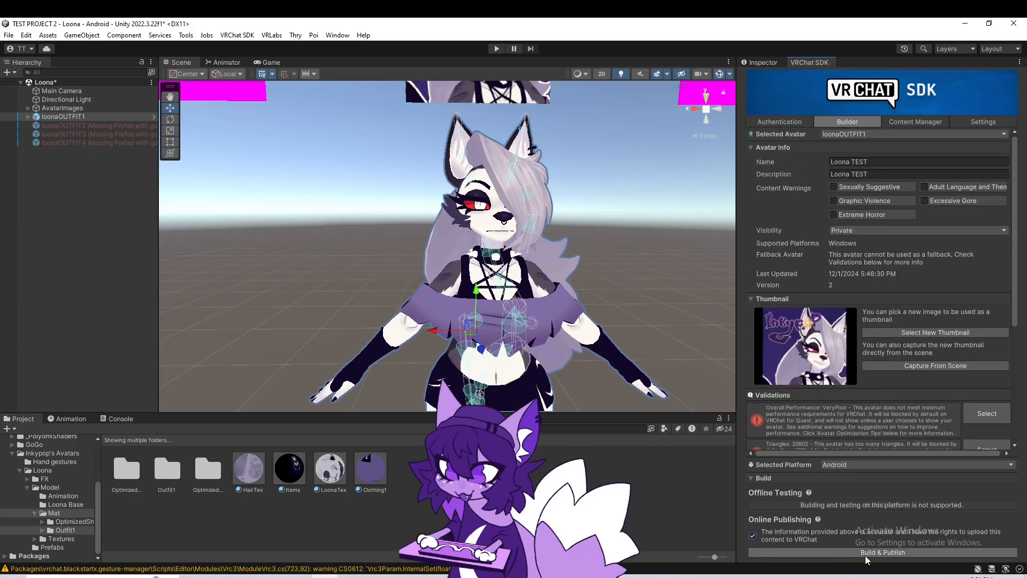
{"action": "left_click", "coordinate": [867, 553]}
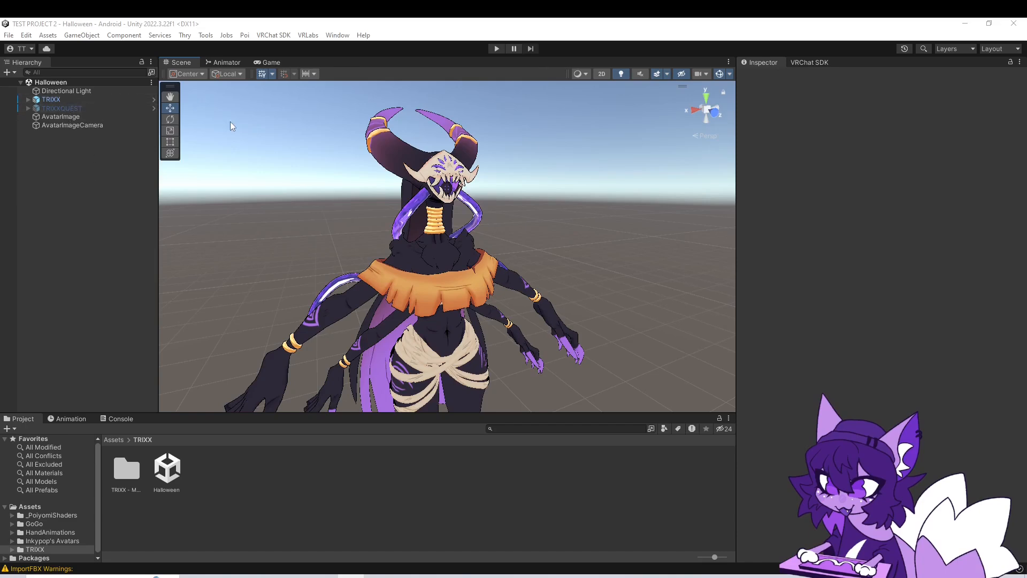
Disable the TRIXX avatar in the Halloween scene and enable TRIXXQUEST in its place
{"action": "scroll", "coordinate": [520, 262], "scroll_direction": "up", "scroll_amount": 3}
{"action": "right_click_drag", "start_coordinate": [520, 262], "coordinate": [478, 229]}
{"action": "middle_click_drag", "start_coordinate": [484, 229], "coordinate": [472, 228]}
{"action": "scroll", "coordinate": [471, 229], "scroll_direction": "up", "scroll_amount": 1}
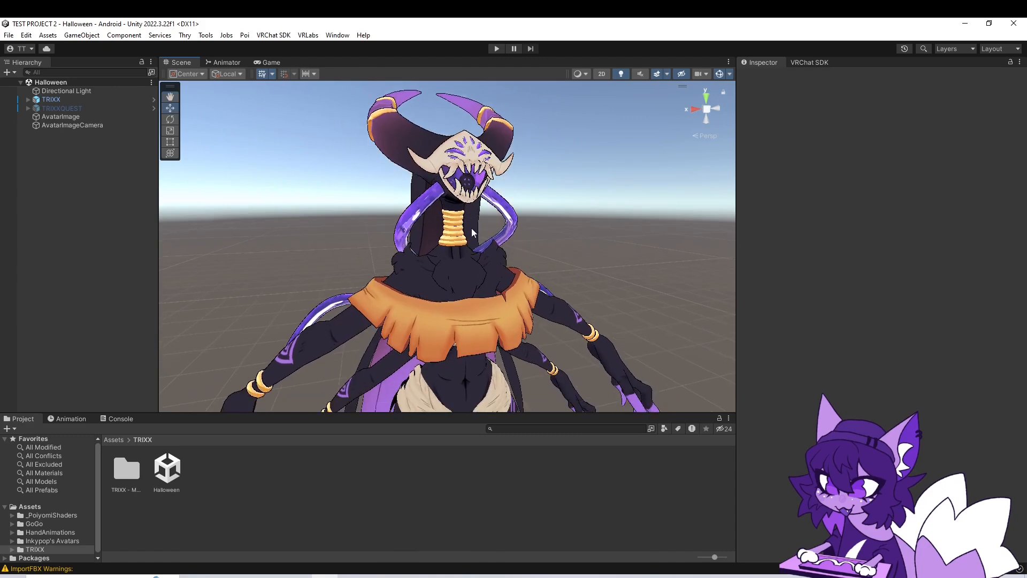
{"action": "left_click", "coordinate": [75, 100]}
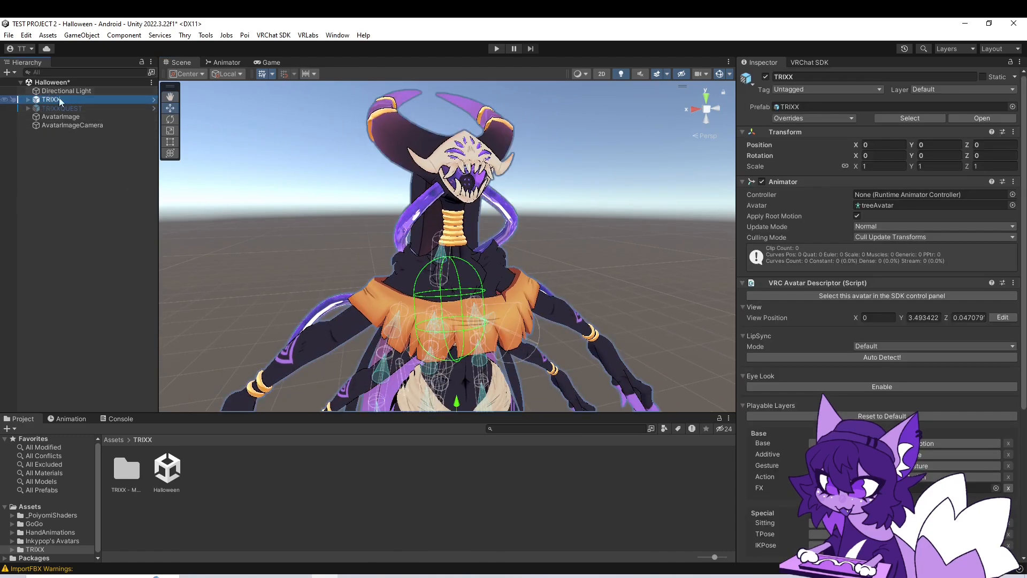
{"action": "left_click", "coordinate": [766, 76]}
{"action": "left_click", "coordinate": [54, 108]}
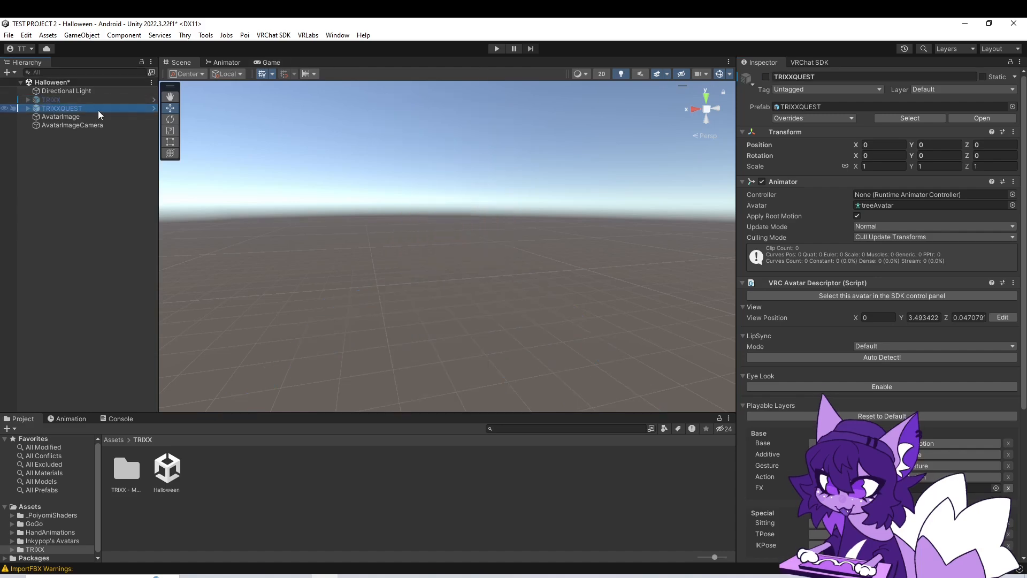
{"action": "left_click", "coordinate": [765, 77]}
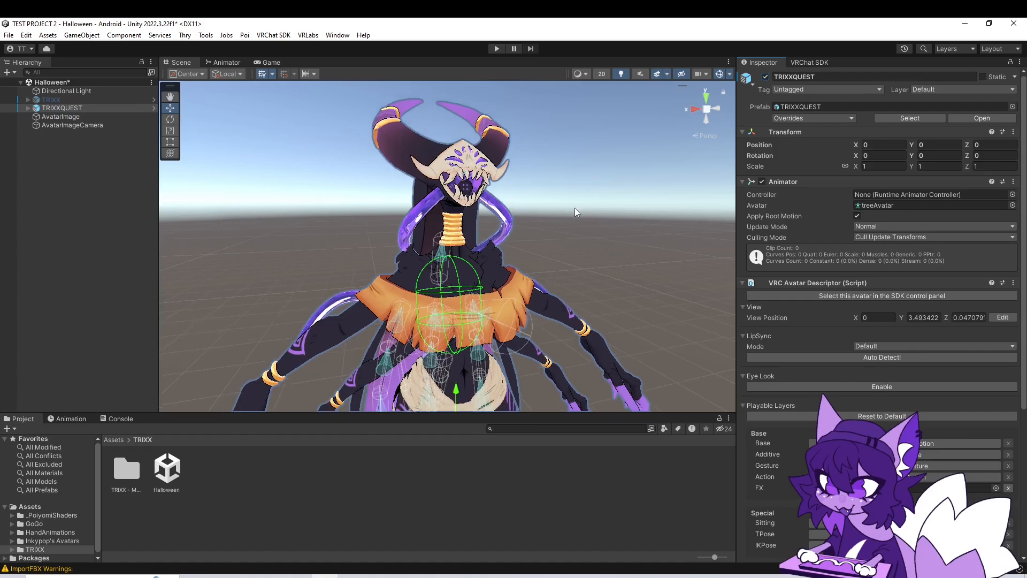
Check the blueprint ID in the Pipeline Manager of the TRIXXQUEST avatar and of the original TRIXX avatar
{"action": "scroll", "coordinate": [883, 321], "scroll_direction": "down", "scroll_amount": 10}
{"action": "left_click", "coordinate": [910, 518]}
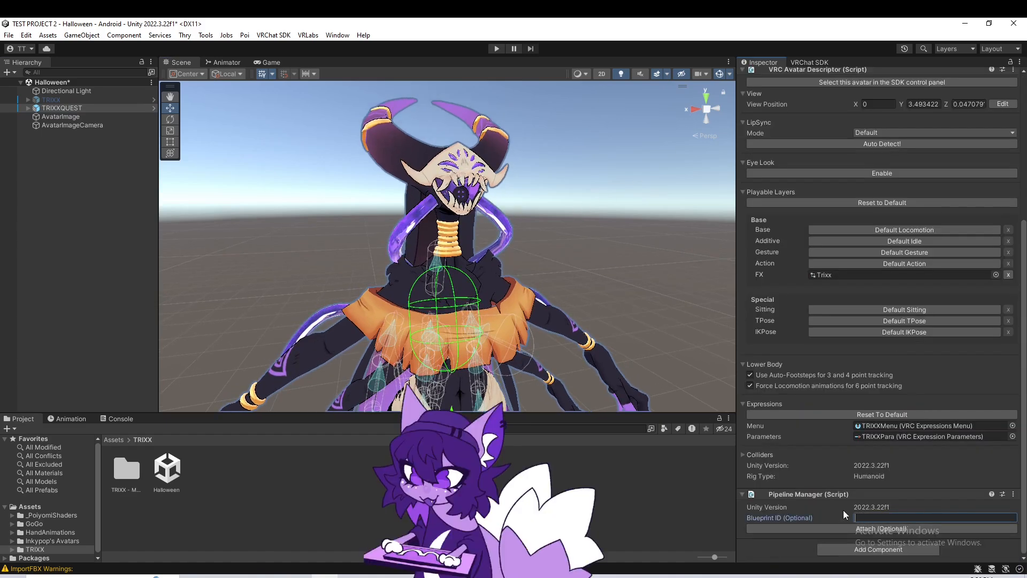
{"action": "left_click", "coordinate": [593, 321]}
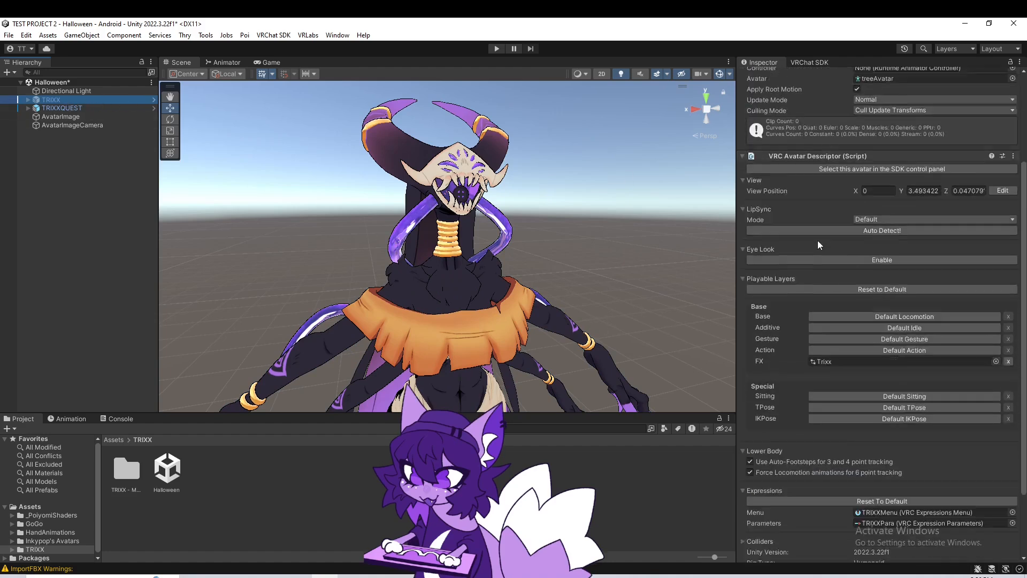
{"action": "left_click", "coordinate": [860, 517]}
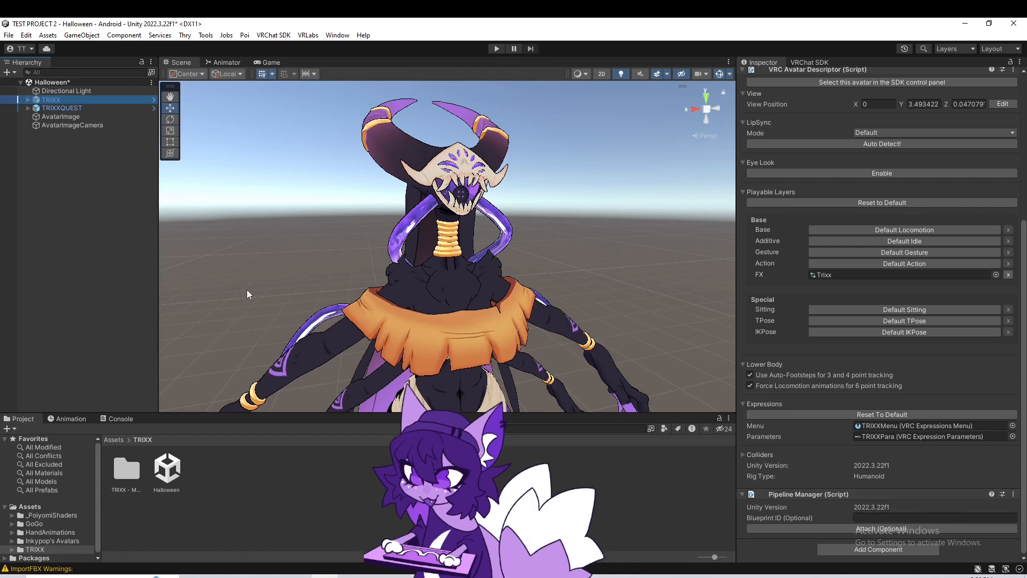
Enter an avatar blueprint ID in TRIXXQUEST's Pipeline Manager and clear the field again
{"action": "left_click", "coordinate": [62, 108]}
{"action": "left_click", "coordinate": [874, 517]}
{"action": "type", "text": "avtr_fdb34431-d223-40da-9490-caa5743f8125"}
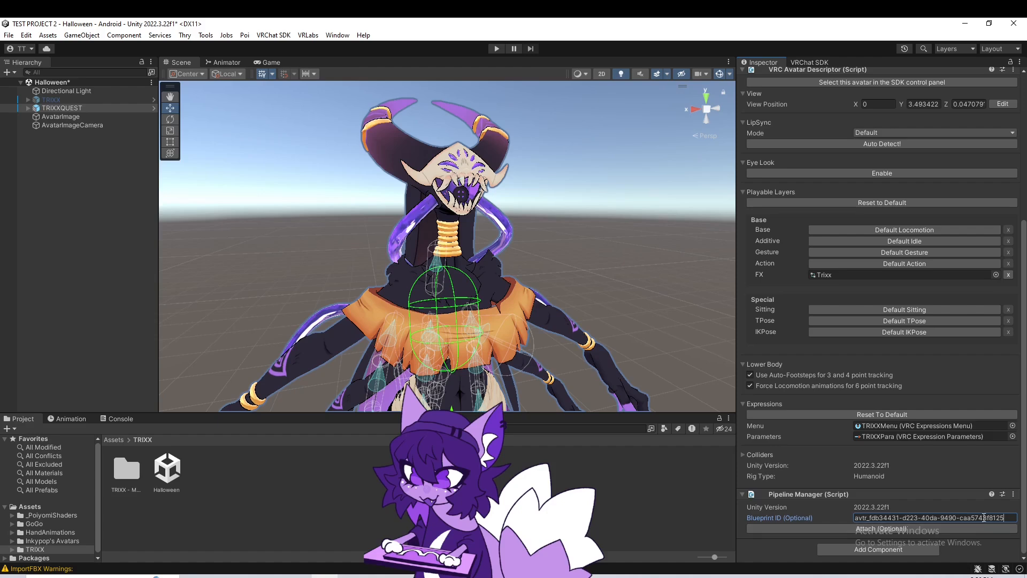
{"action": "key", "text": "ctrl+a"}
{"action": "key", "text": "BackSpace"}
{"action": "scroll", "coordinate": [903, 534], "scroll_direction": "up", "scroll_amount": 2}
{"action": "scroll", "coordinate": [875, 509], "scroll_direction": "down", "scroll_amount": 2}
{"action": "scroll", "coordinate": [867, 463], "scroll_direction": "up", "scroll_amount": 5}
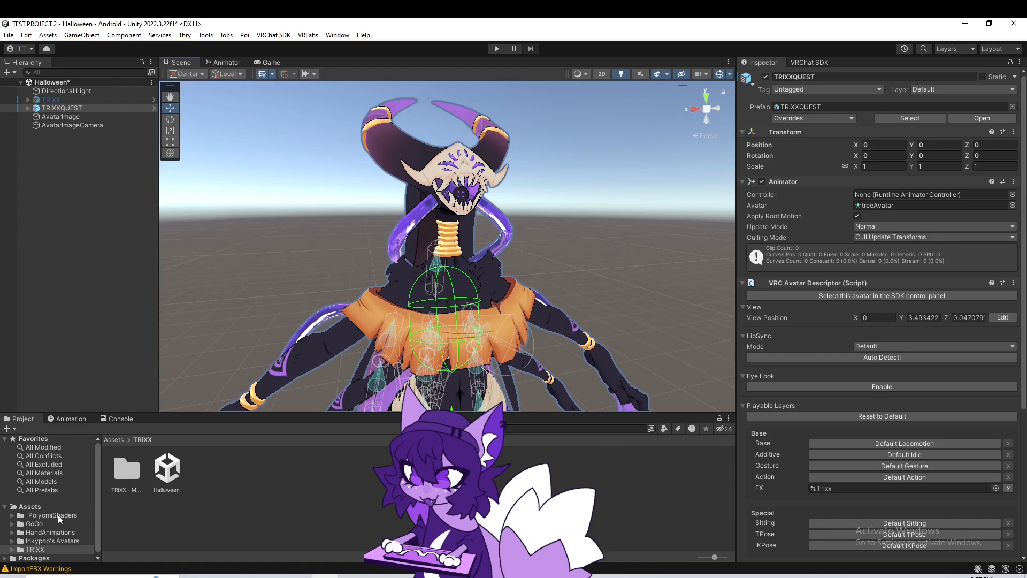
Show the TRIXX - Model Materials folder together with its Clothes and Sarashi subfolders so all avatar materials are listed
{"action": "double_click", "coordinate": [132, 468]}
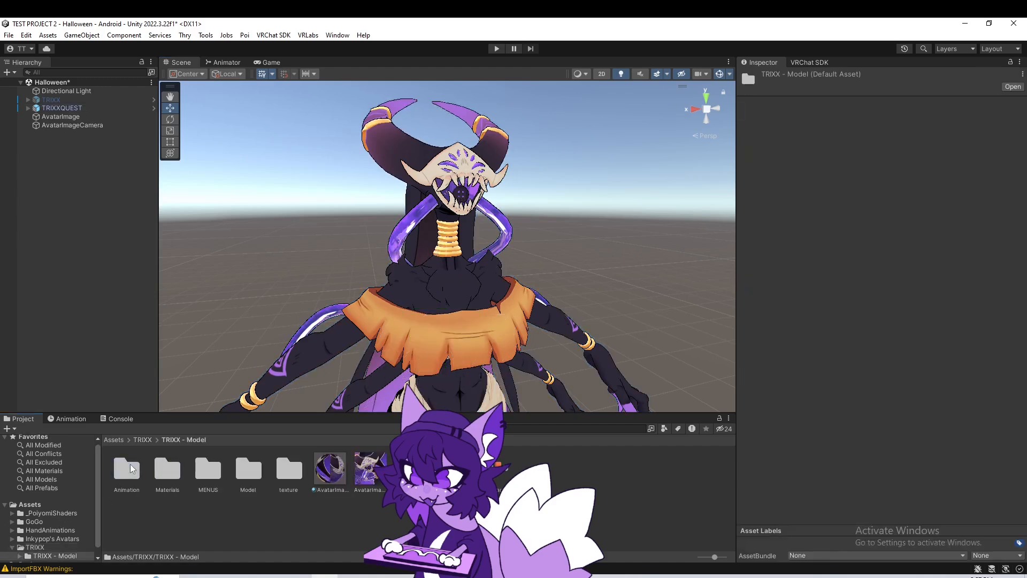
{"action": "left_click", "coordinate": [168, 470]}
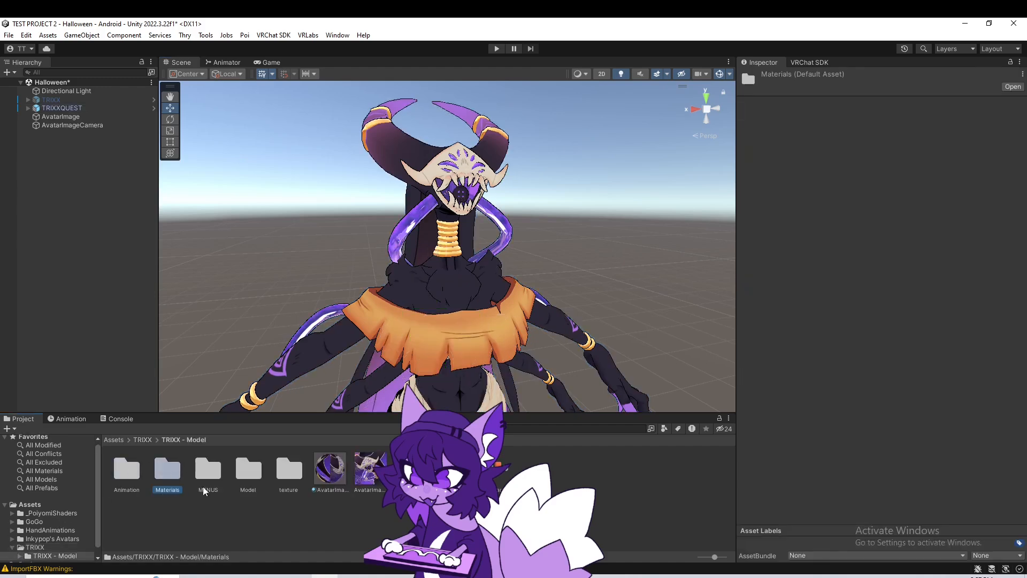
{"action": "double_click", "coordinate": [166, 475]}
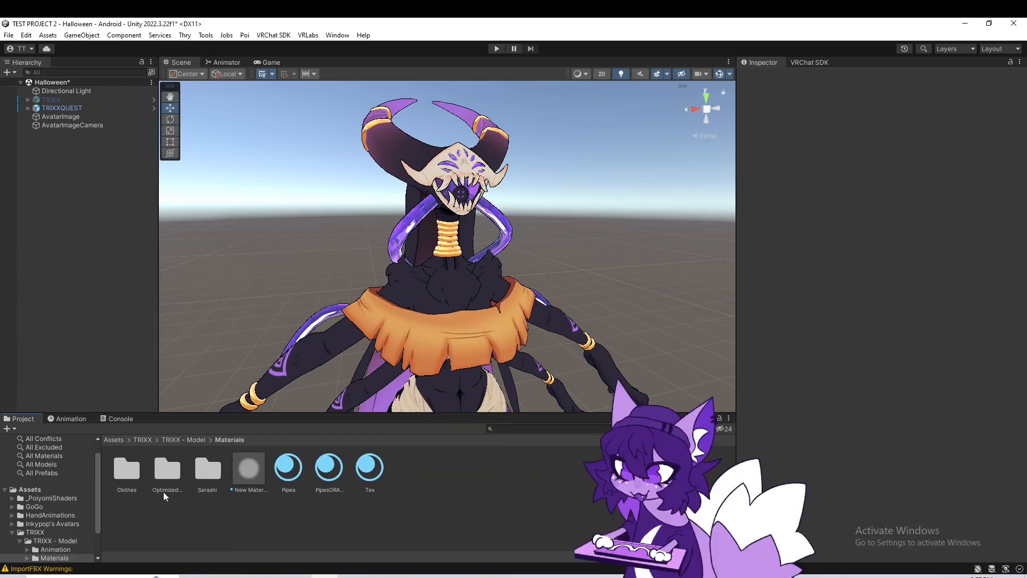
{"action": "scroll", "coordinate": [74, 514], "scroll_direction": "down", "scroll_amount": 3}
{"action": "left_click", "coordinate": [56, 523]}
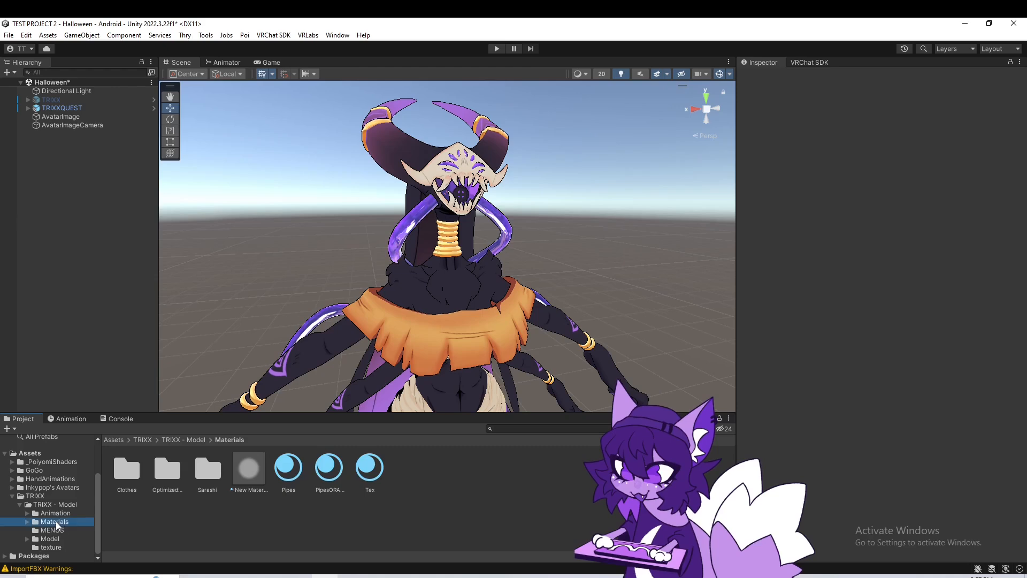
{"action": "left_click", "coordinate": [27, 522]}
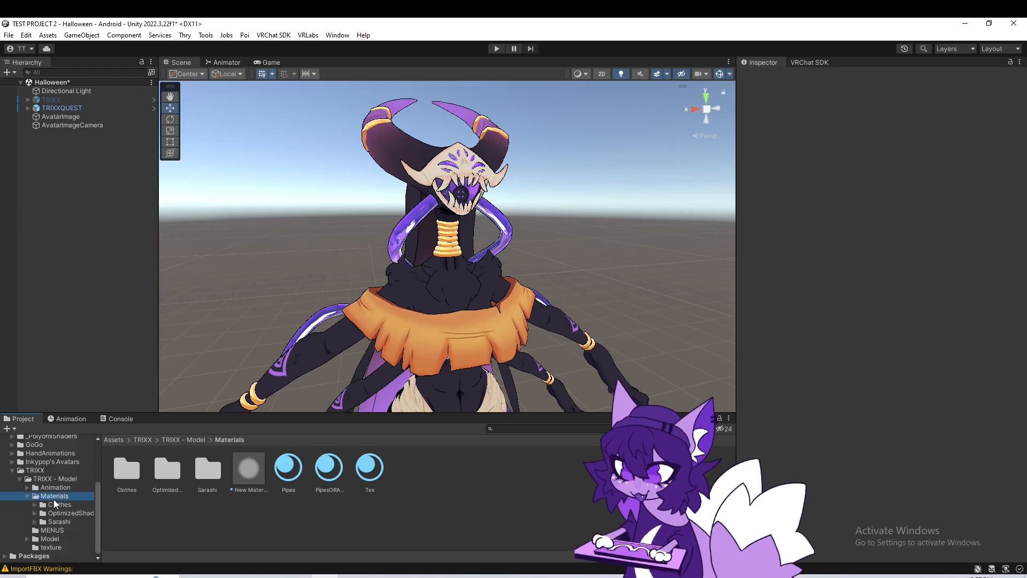
{"action": "left_click", "coordinate": [59, 504], "text": "ctrl"}
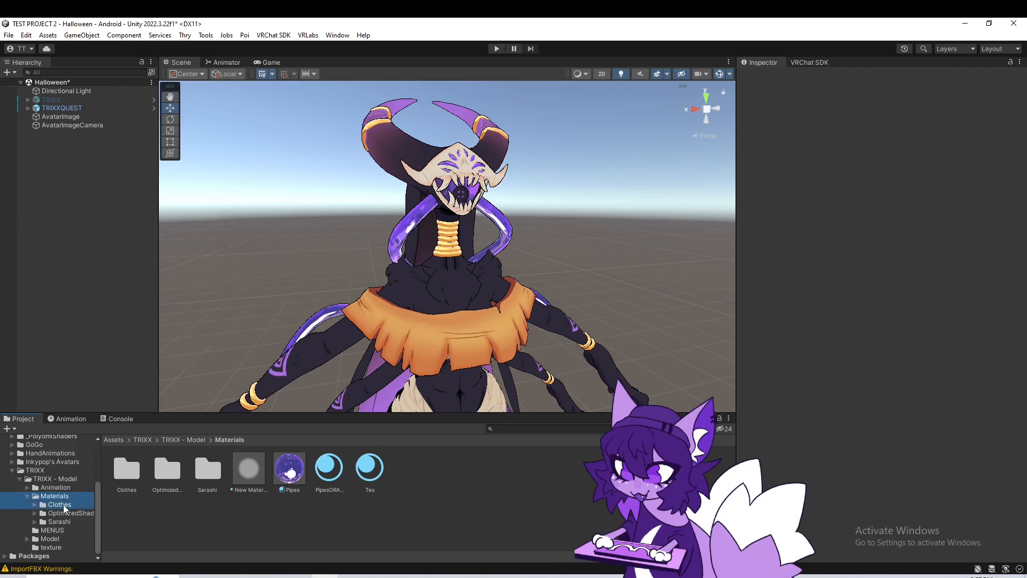
{"action": "left_click", "coordinate": [58, 522], "text": "ctrl"}
Change the shader of the nine Pipes, Tex, Clothes and Sarashi materials to a VRChat Mobile shader, leaving out New Material
{"action": "left_click", "coordinate": [370, 469]}
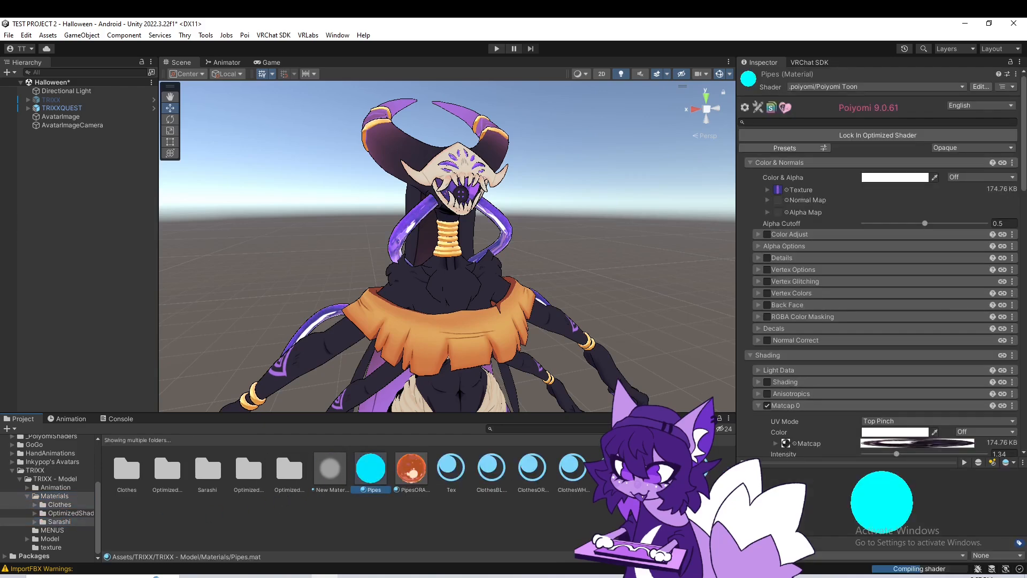
{"action": "left_click", "coordinate": [695, 469], "text": "shift"}
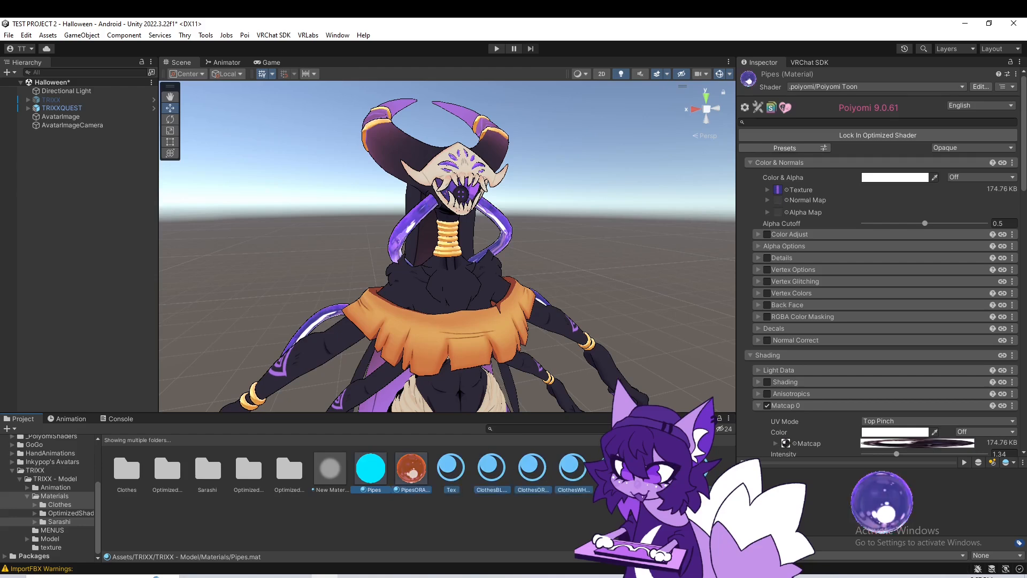
{"action": "left_click", "coordinate": [331, 476]}
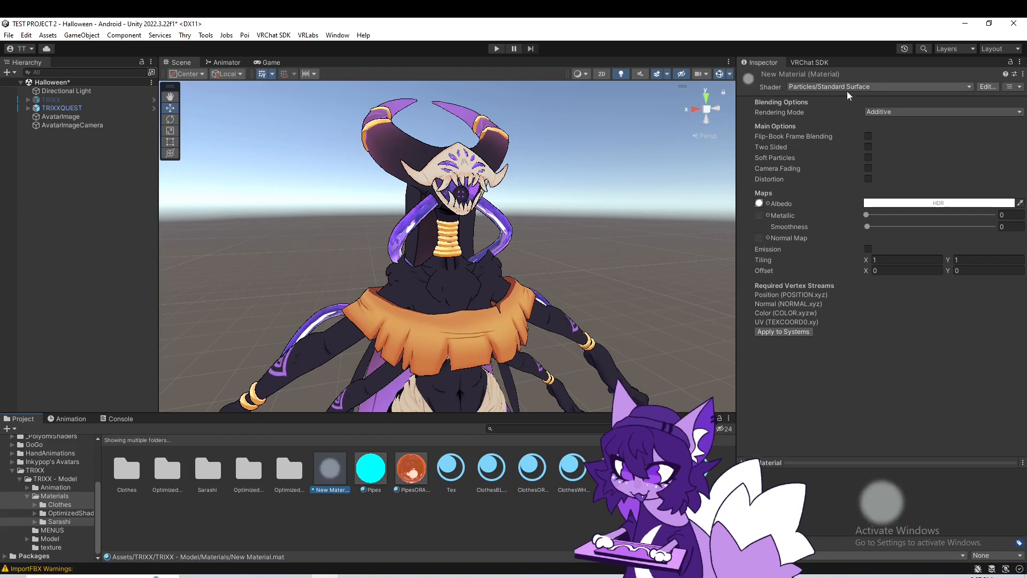
{"action": "left_click", "coordinate": [370, 474]}
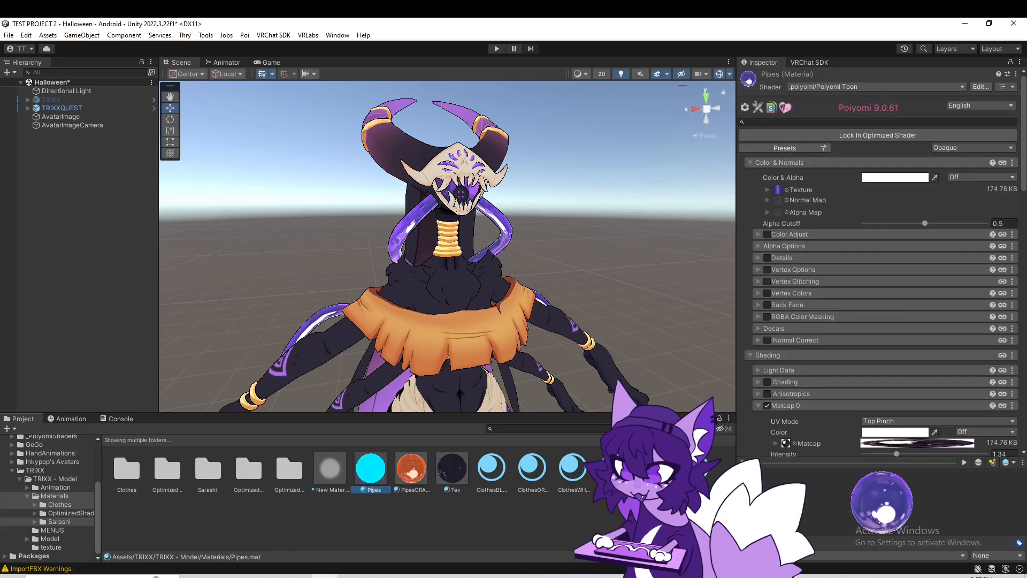
{"action": "left_click", "coordinate": [695, 472], "text": "shift"}
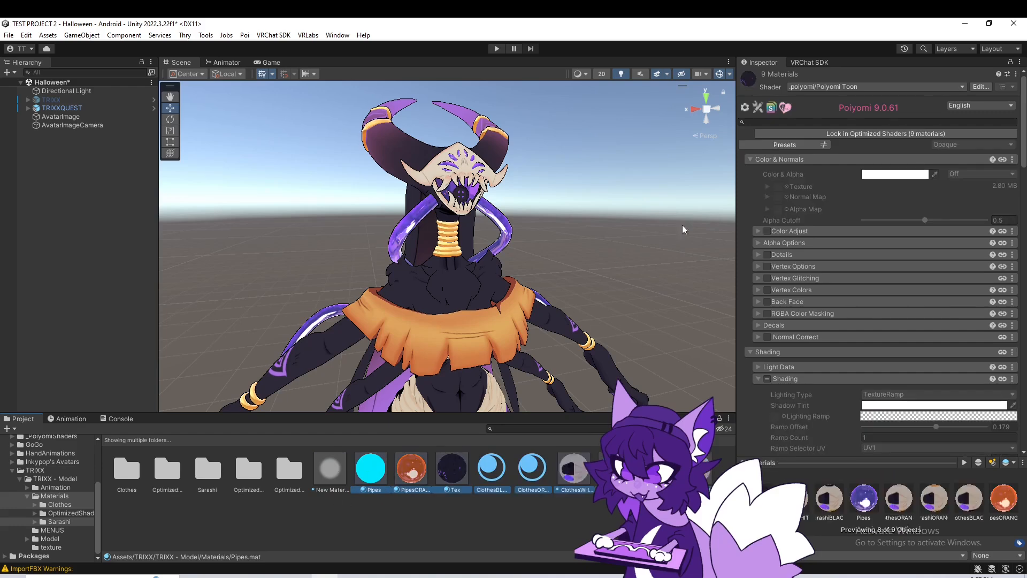
{"action": "left_click", "coordinate": [816, 86]}
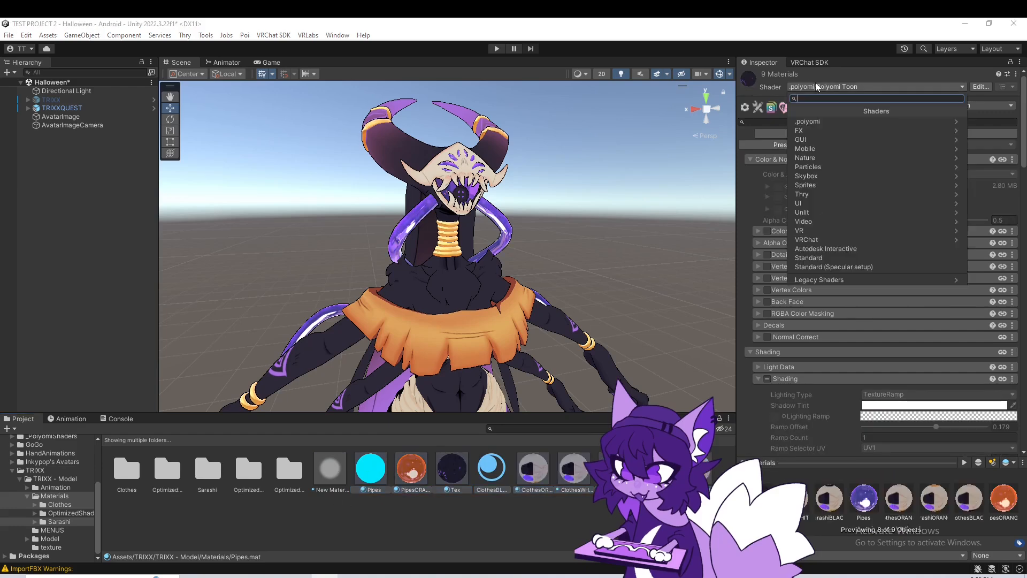
{"action": "left_click", "coordinate": [820, 240]}
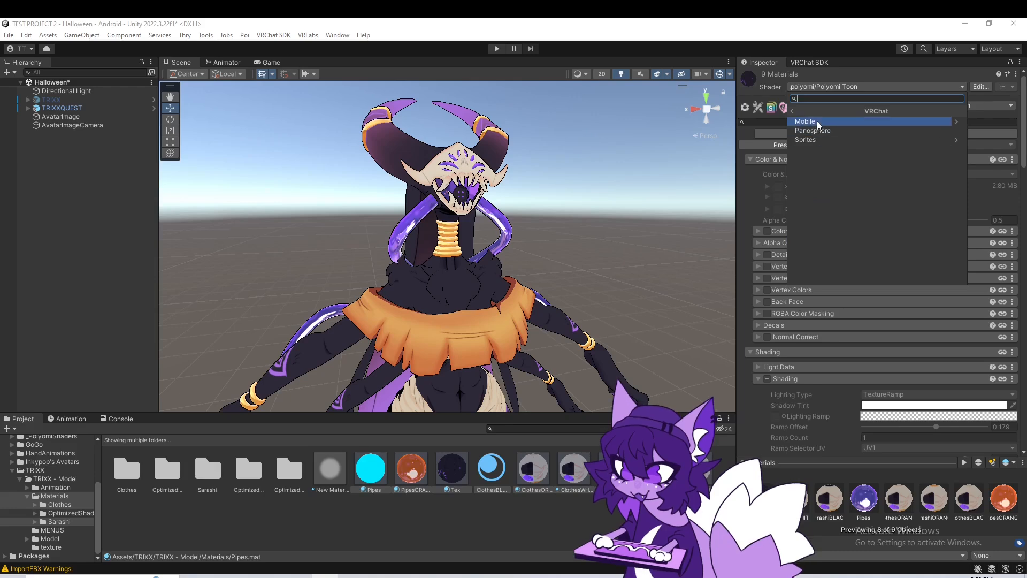
{"action": "left_click", "coordinate": [817, 122]}
{"action": "left_click", "coordinate": [818, 204]}
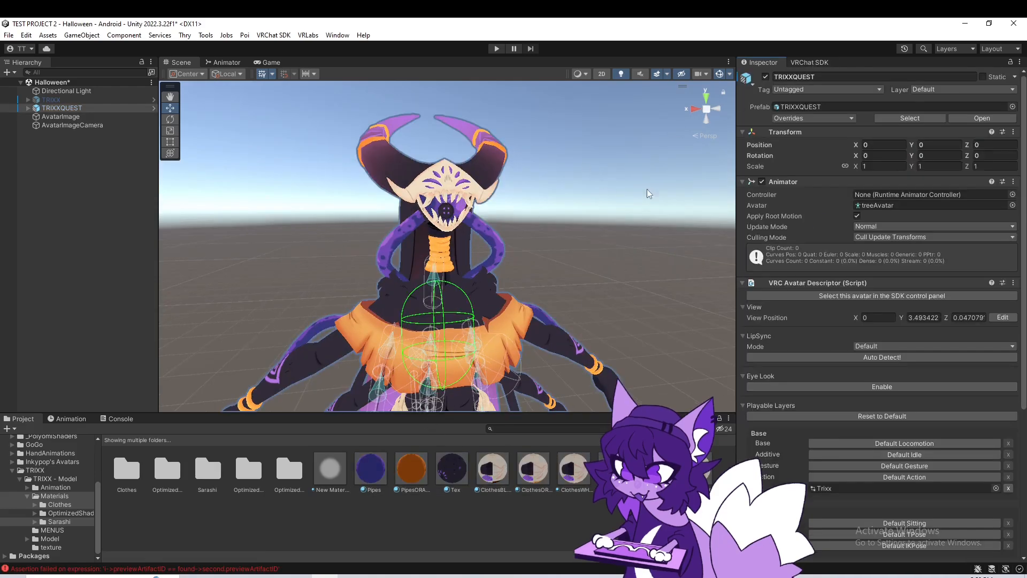
Open the VRChat SDK builder with TRIXXQUEST as the selected avatar
{"action": "left_click", "coordinate": [797, 65]}
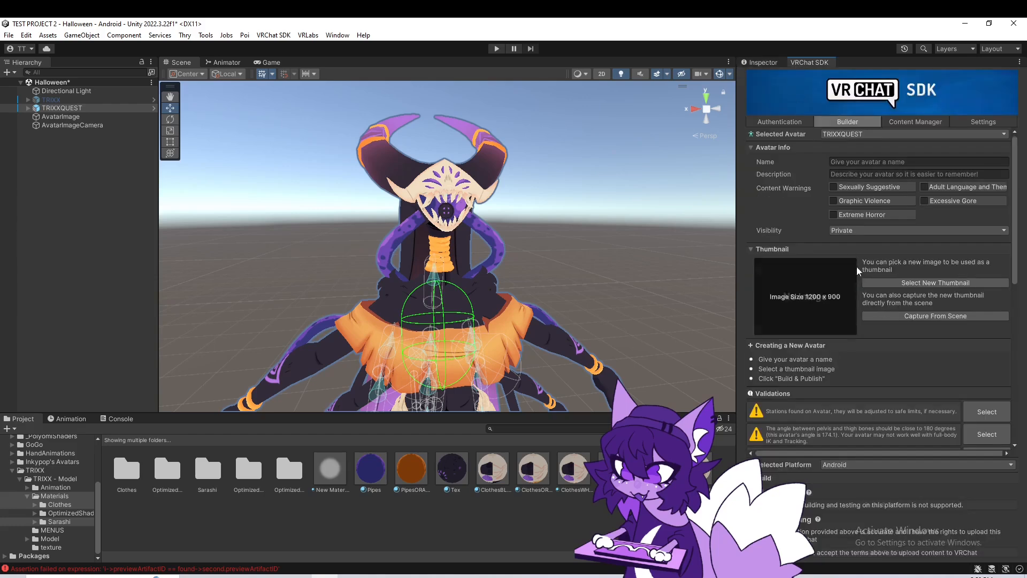